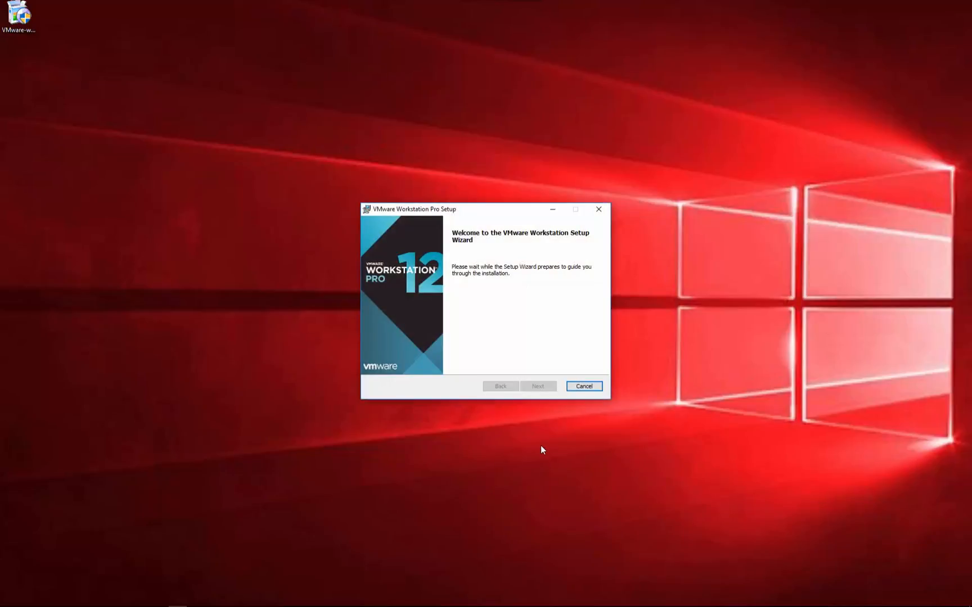
- Install Workstation 12 Pro with the license accepted, default options and shortcuts, and usage statistics disabled
{"action": "left_click", "coordinate": [538, 387]}
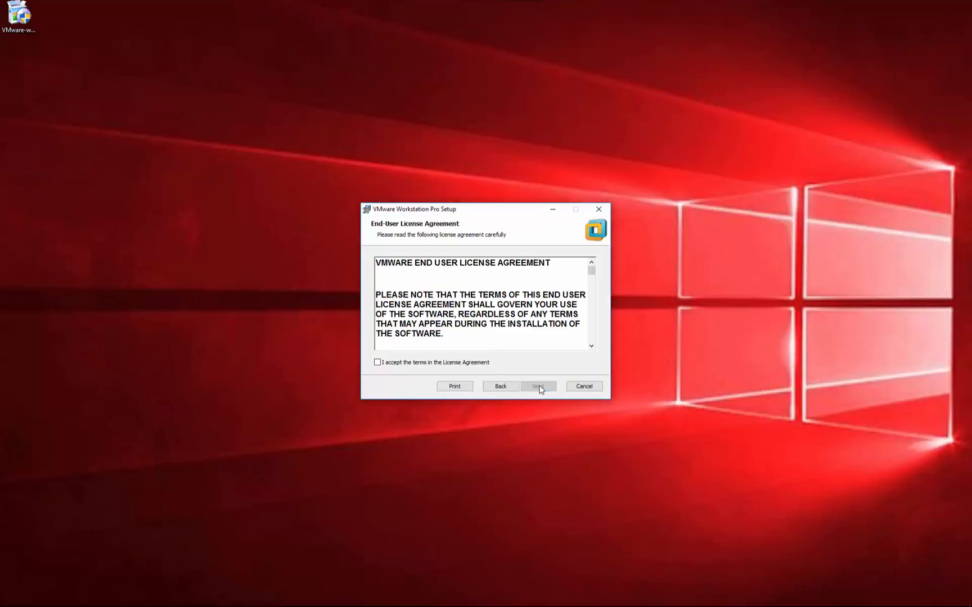
{"action": "left_click", "coordinate": [426, 363]}
{"action": "left_click", "coordinate": [537, 387]}
{"action": "left_click", "coordinate": [538, 387]}
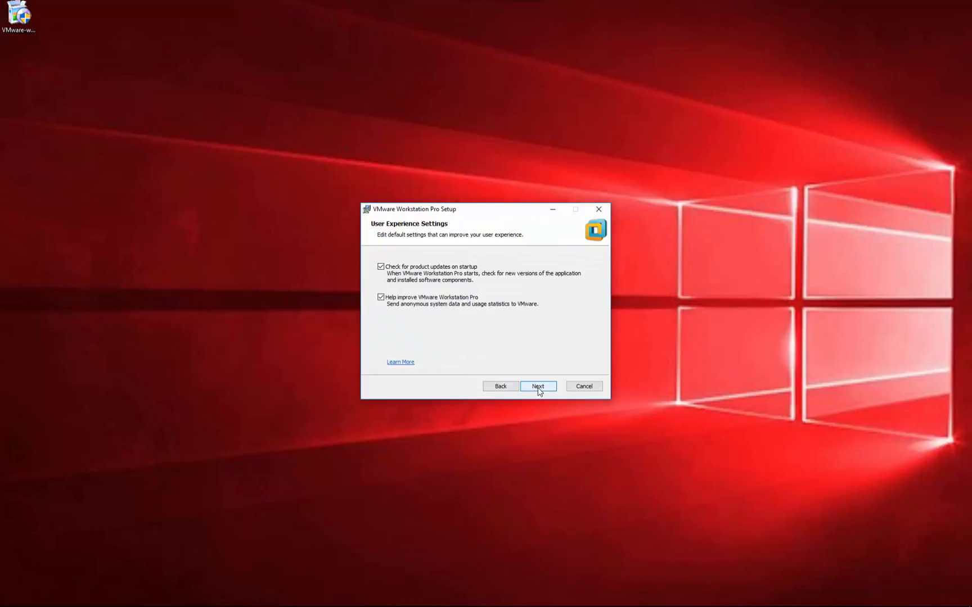
{"action": "left_click", "coordinate": [378, 298]}
{"action": "left_click", "coordinate": [538, 386]}
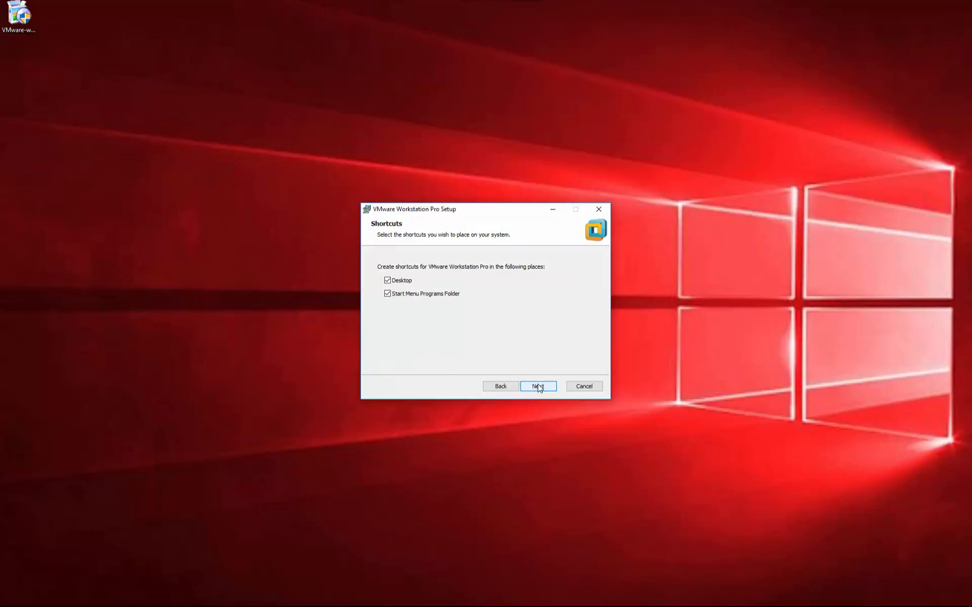
{"action": "left_click", "coordinate": [538, 387]}
{"action": "left_click", "coordinate": [538, 387]}
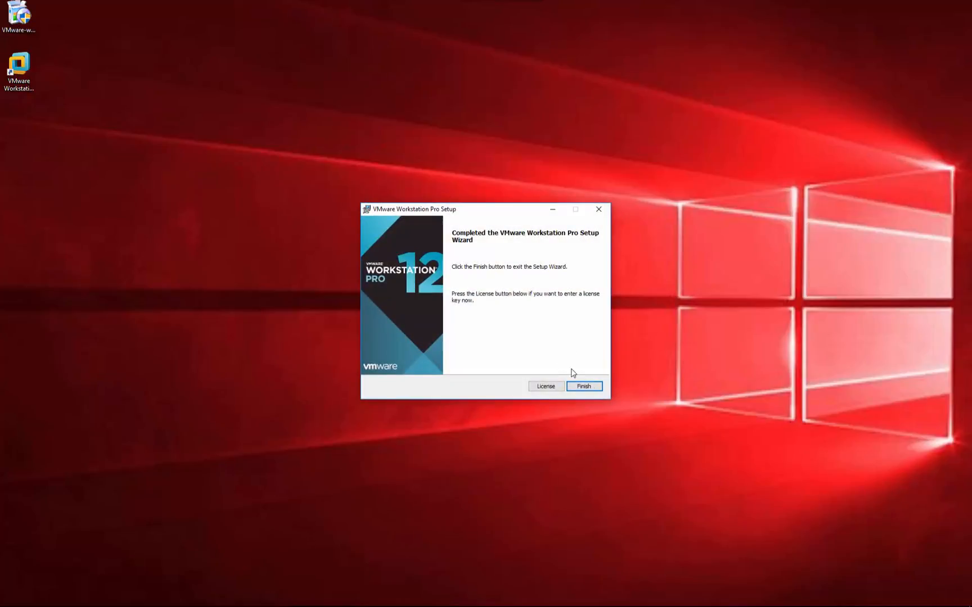
- Close setup, launch Workstation from the desktop shortcut, and register the 30-day trial with an e-mail address
{"action": "left_click", "coordinate": [588, 388]}
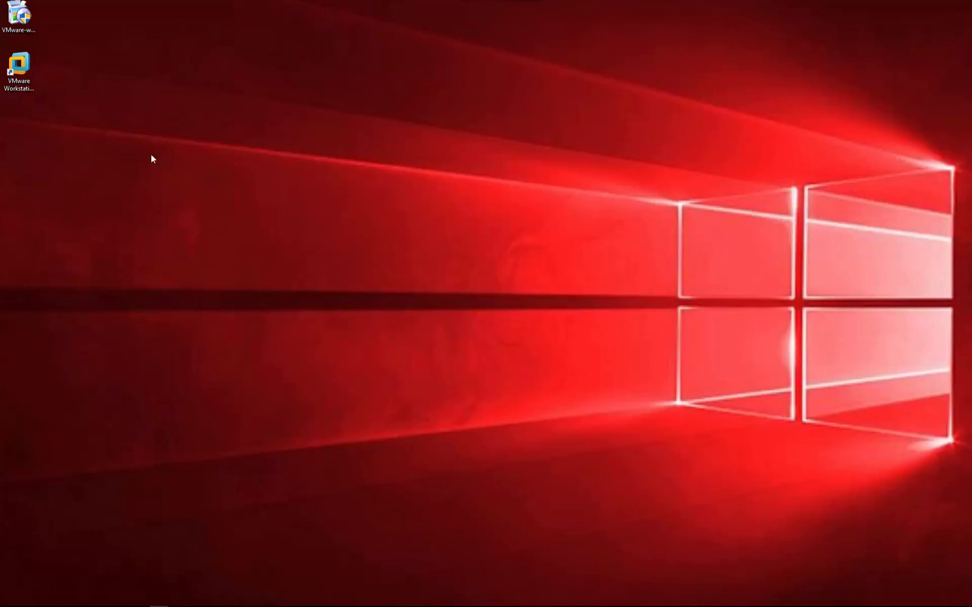
{"action": "left_click", "coordinate": [23, 74]}
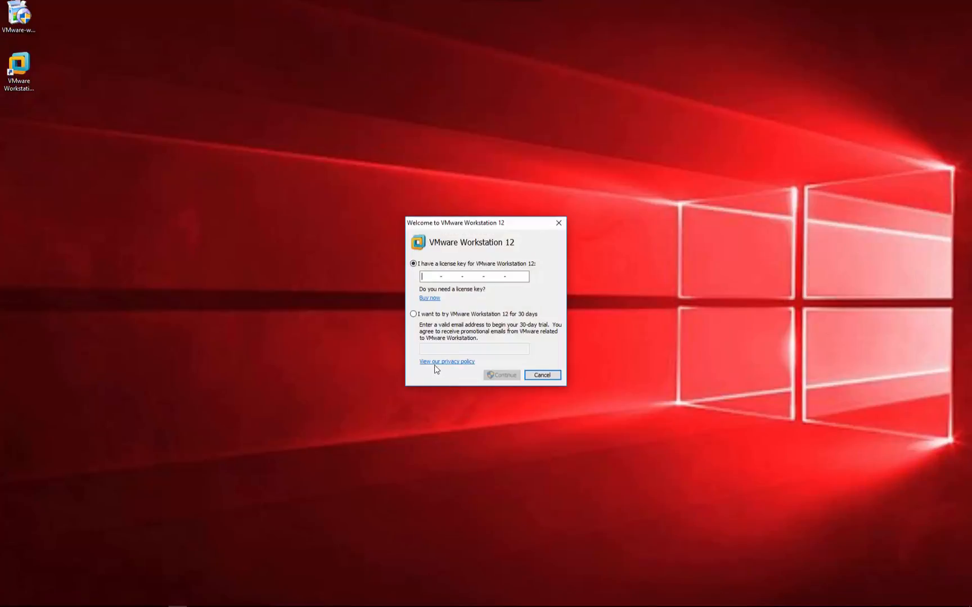
{"action": "left_click", "coordinate": [413, 314]}
{"action": "left_click", "coordinate": [446, 352]}
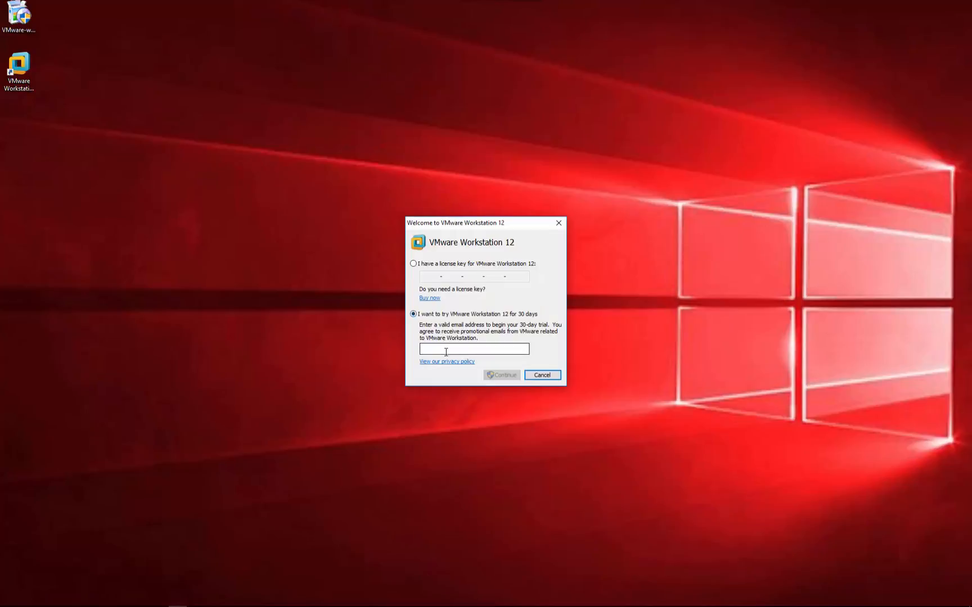
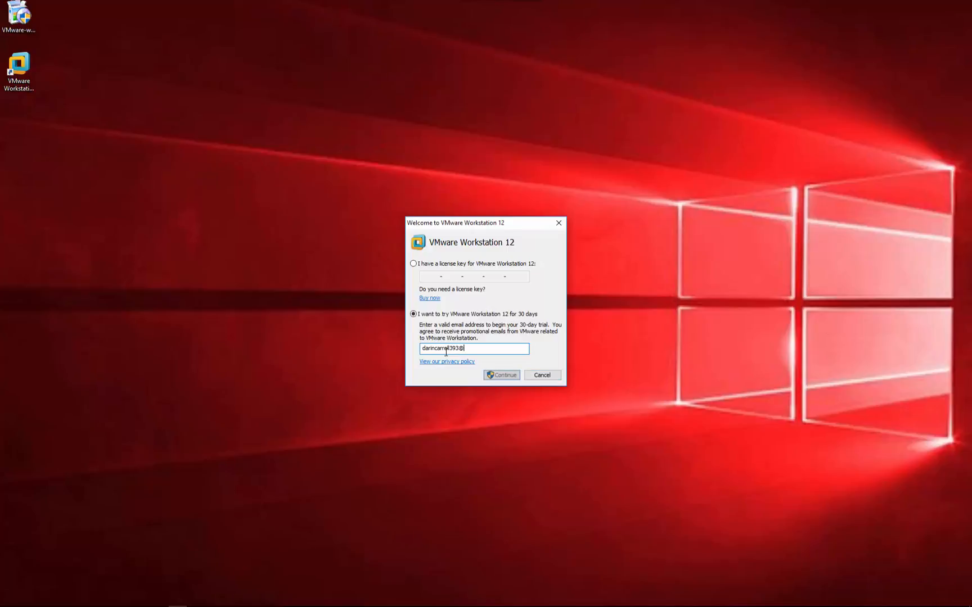
{"action": "left_click", "coordinate": [504, 375]}
{"action": "left_click", "coordinate": [501, 375]}
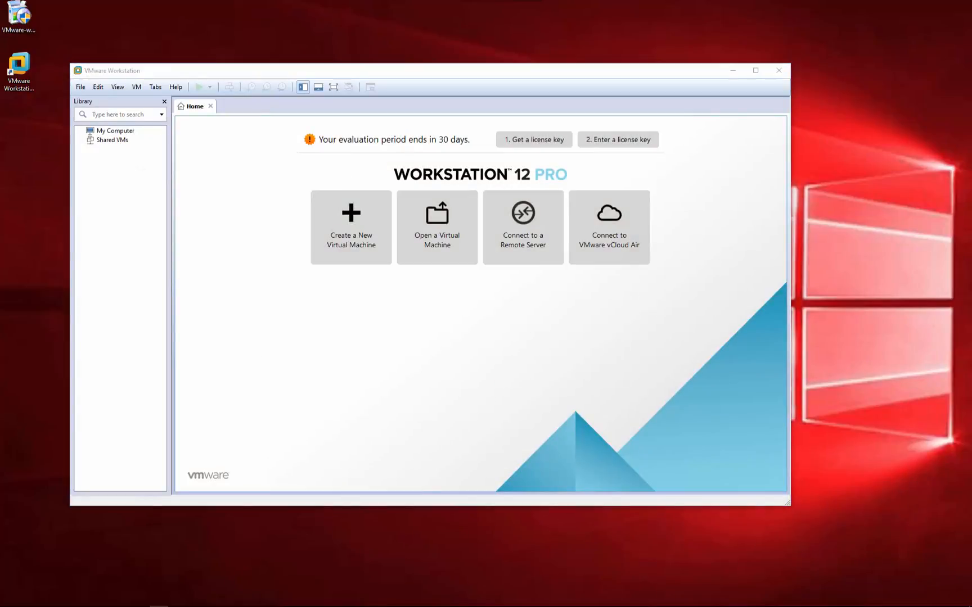
- Start a Typical new virtual machine that installs from the disc in the DVD drive
{"action": "left_click", "coordinate": [365, 232]}
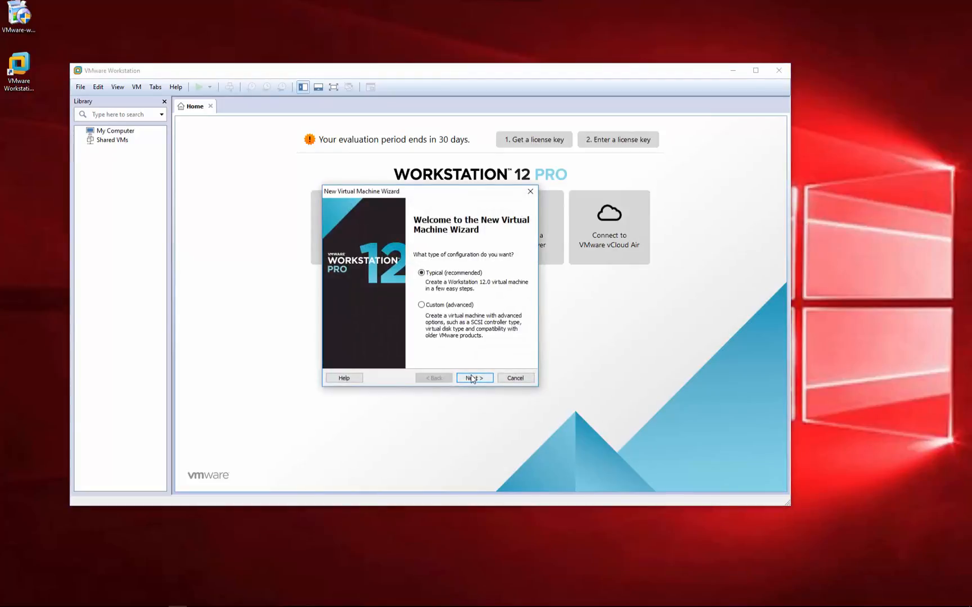
{"action": "left_click", "coordinate": [471, 375]}
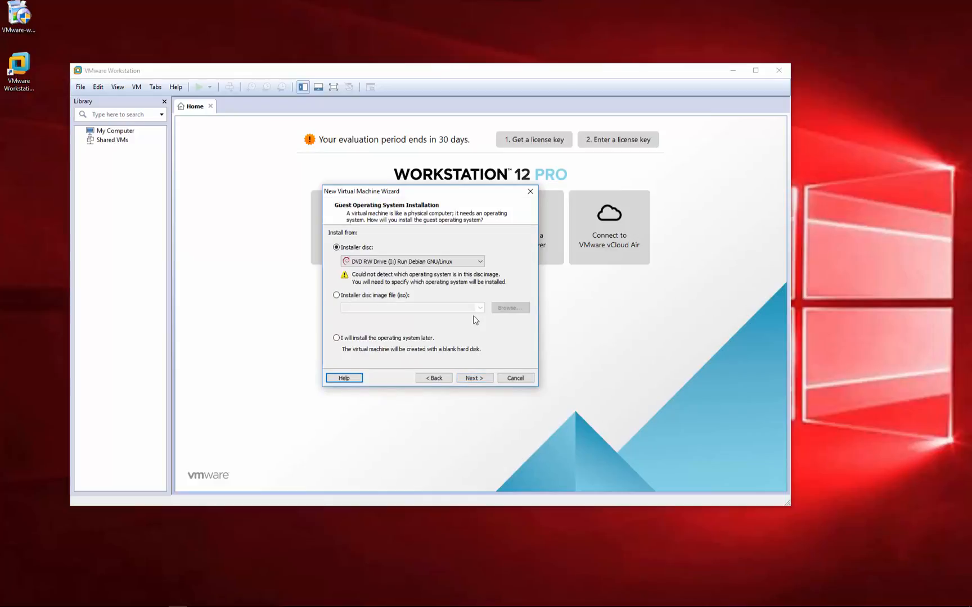
{"action": "left_click", "coordinate": [480, 381]}
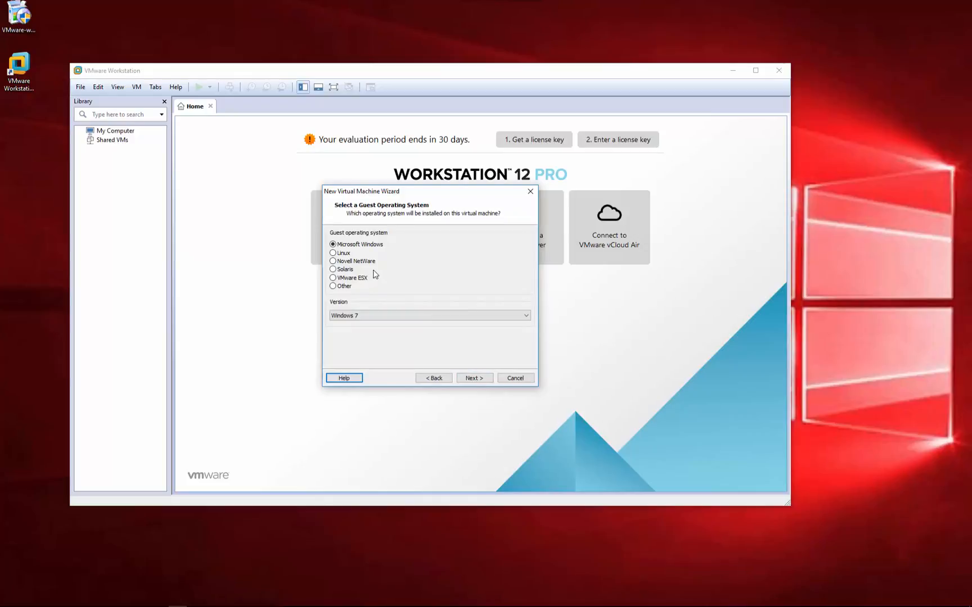
- Set the guest OS to Linux Debian 8.x, keeping the default name and 20 GB split disk
{"action": "left_click", "coordinate": [340, 254]}
{"action": "left_click", "coordinate": [526, 317]}
{"action": "scroll", "coordinate": [442, 360], "scroll_direction": "up", "scroll_amount": 6}
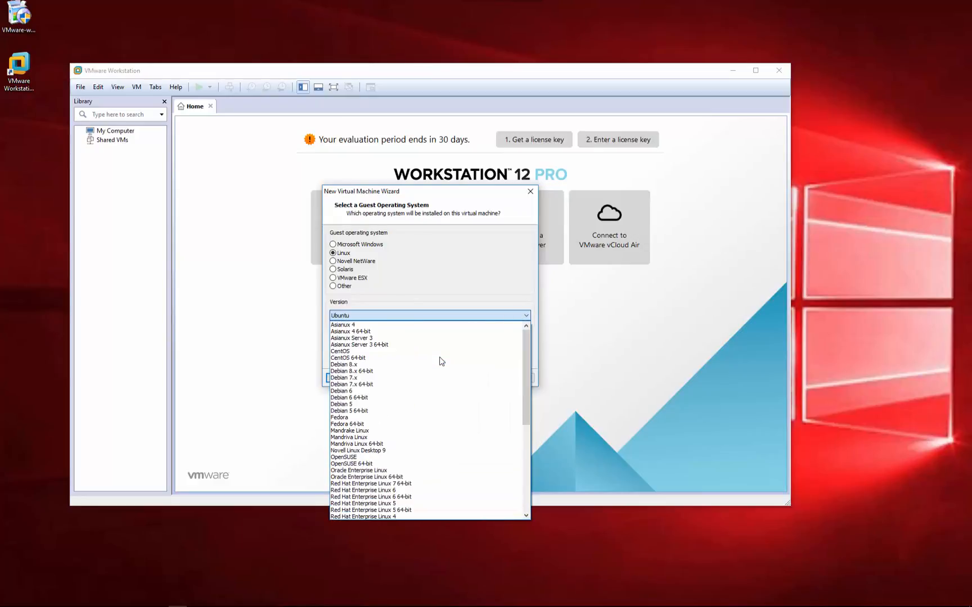
{"action": "left_click", "coordinate": [368, 365]}
{"action": "left_click", "coordinate": [474, 378]}
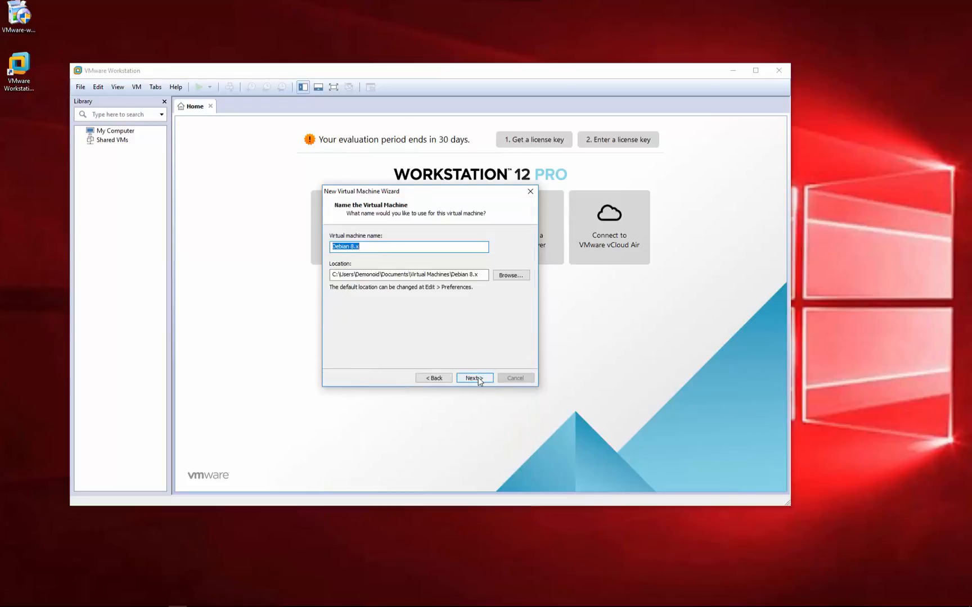
{"action": "left_click", "coordinate": [474, 378]}
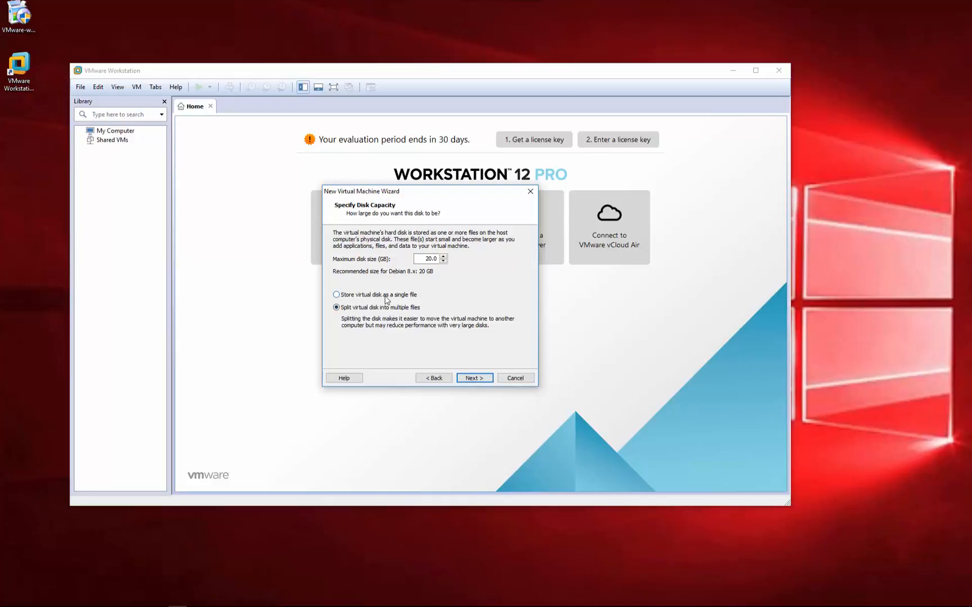
{"action": "left_click", "coordinate": [474, 380]}
{"action": "left_click", "coordinate": [474, 378]}
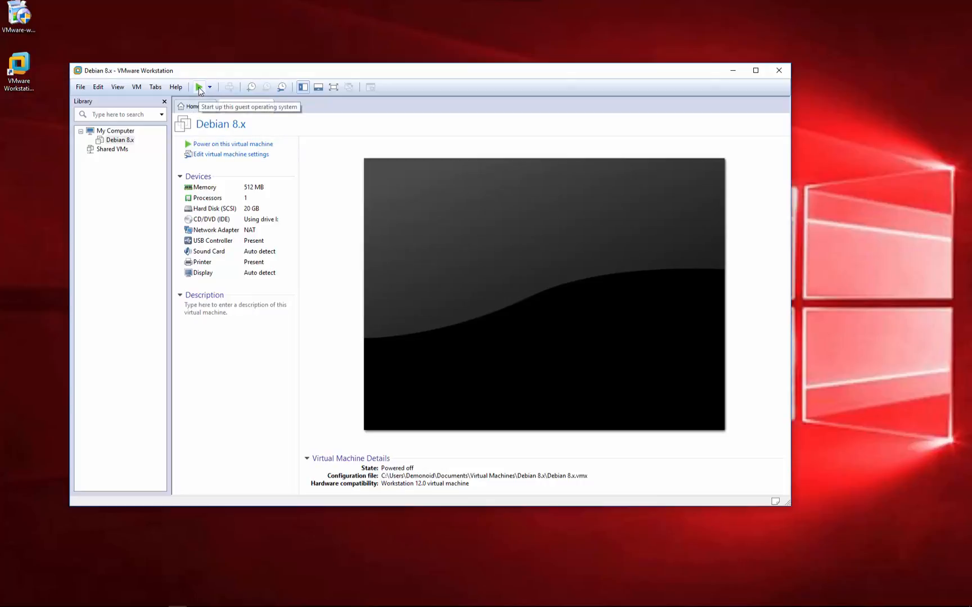
- Power on the Debian 8.x VM, maximize the window, and boot the Graphical install option
{"action": "left_click", "coordinate": [198, 87]}
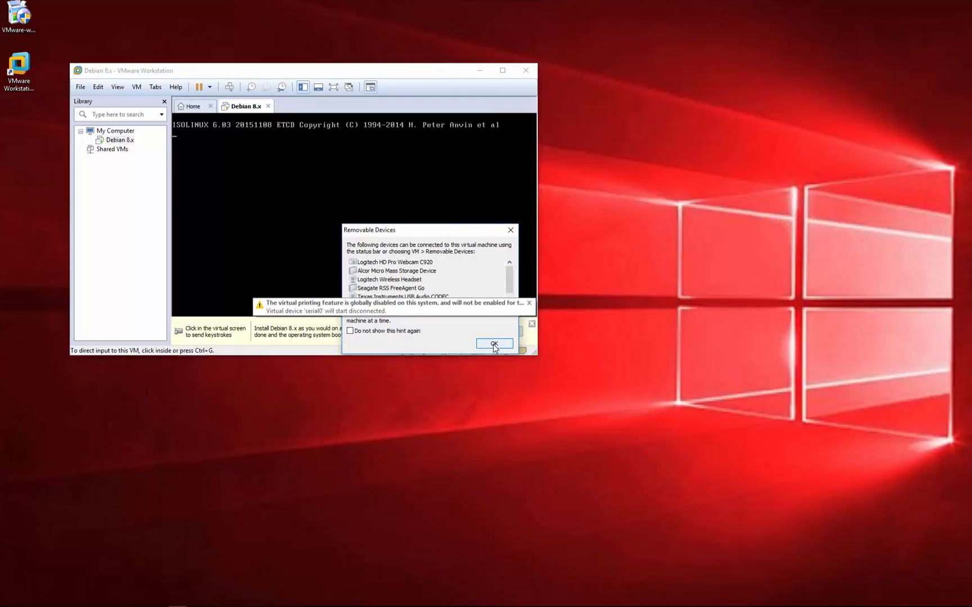
{"action": "left_click", "coordinate": [493, 344]}
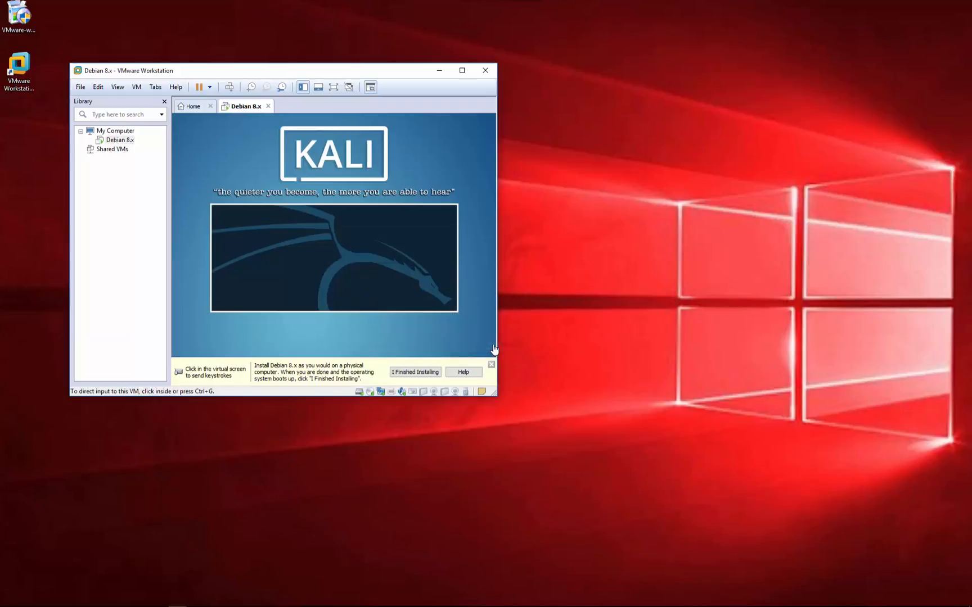
{"action": "left_click", "coordinate": [462, 71]}
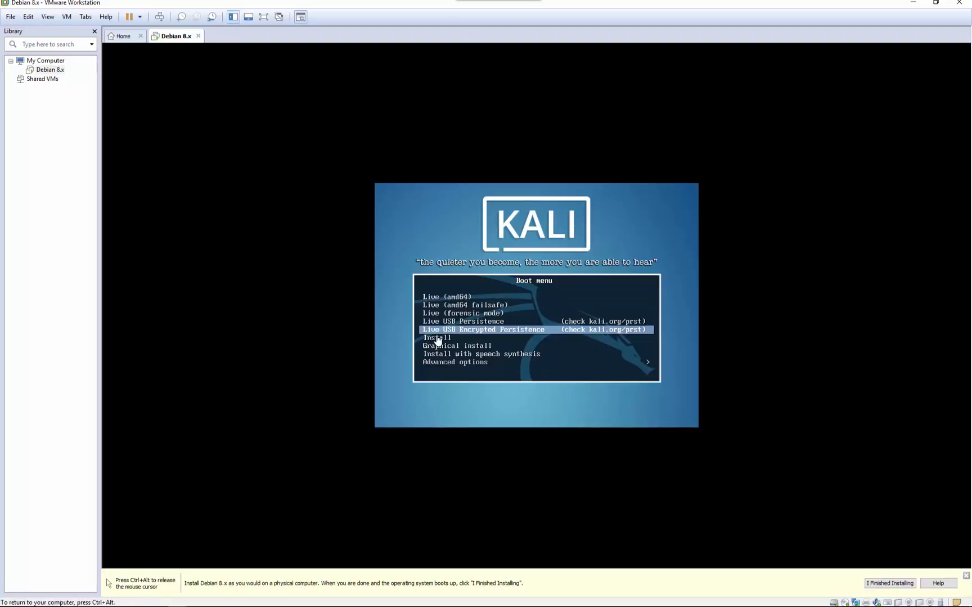
{"action": "key", "text": "Down"}
{"action": "key", "text": "Down"}
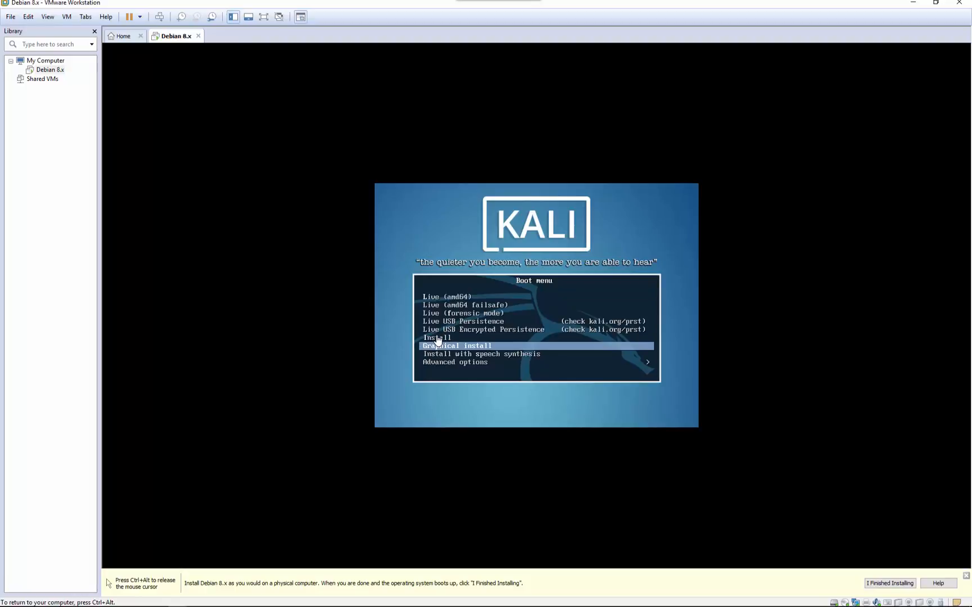
{"action": "key", "text": "Return"}
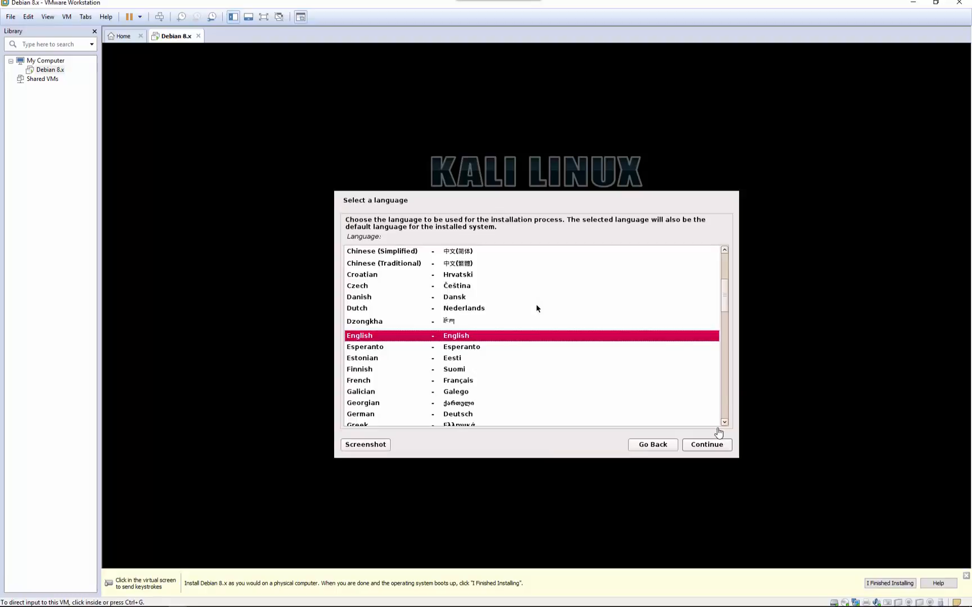
- Choose English, United States location and American English keyboard in the Kali installer
{"action": "left_click", "coordinate": [700, 447]}
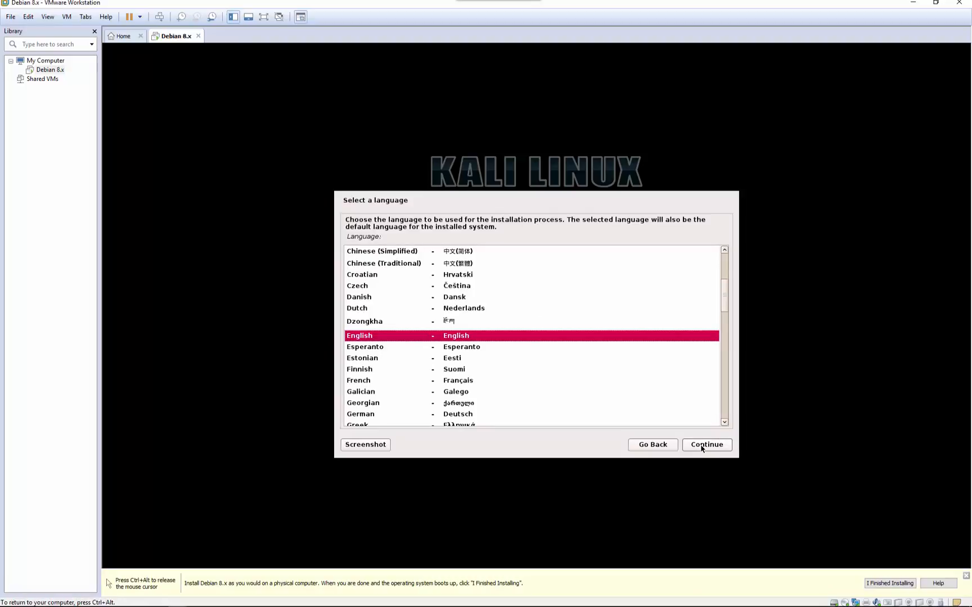
{"action": "left_click", "coordinate": [701, 447]}
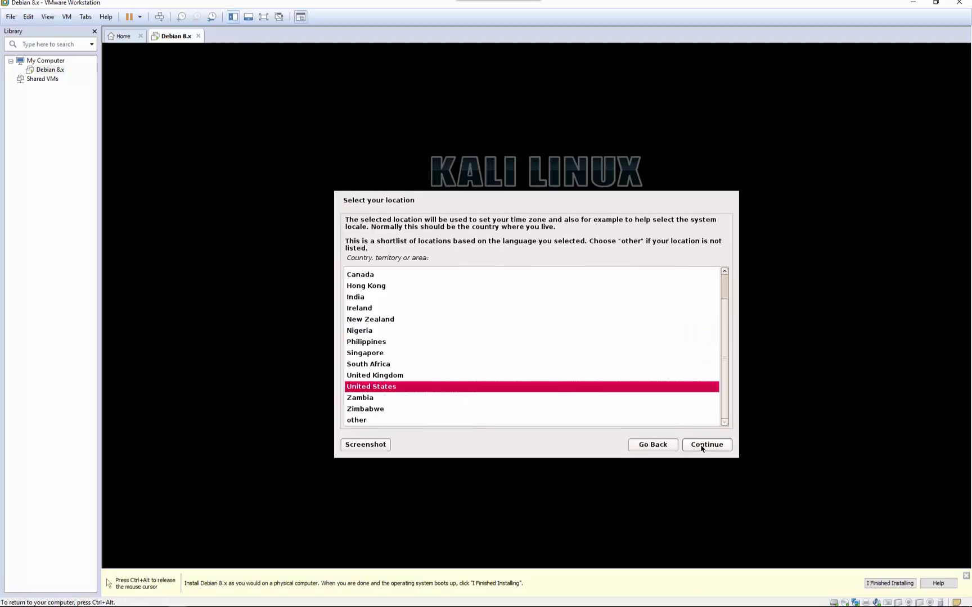
{"action": "left_click", "coordinate": [701, 447]}
{"action": "left_click", "coordinate": [701, 447]}
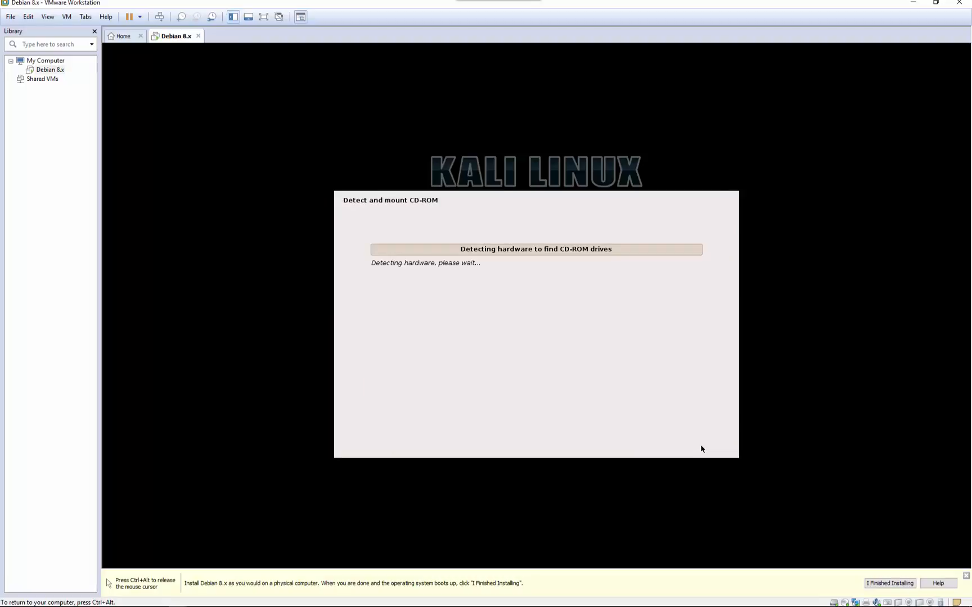
{"action": "key", "text": "ctrl+alt"}
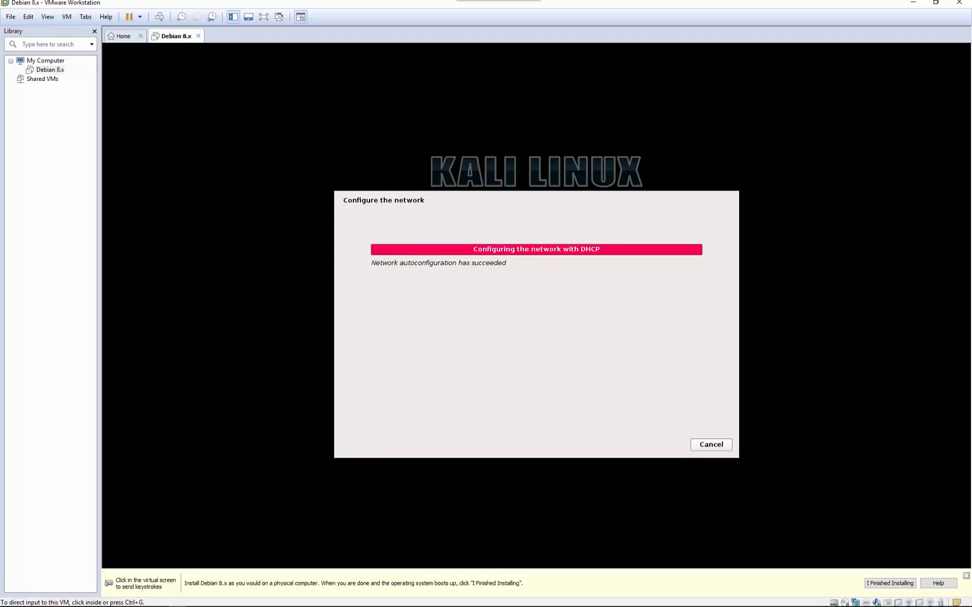
- Keep hostname kali with an empty domain name, and set and confirm the root password
{"action": "left_click", "coordinate": [823, 470]}
{"action": "left_click", "coordinate": [703, 448]}
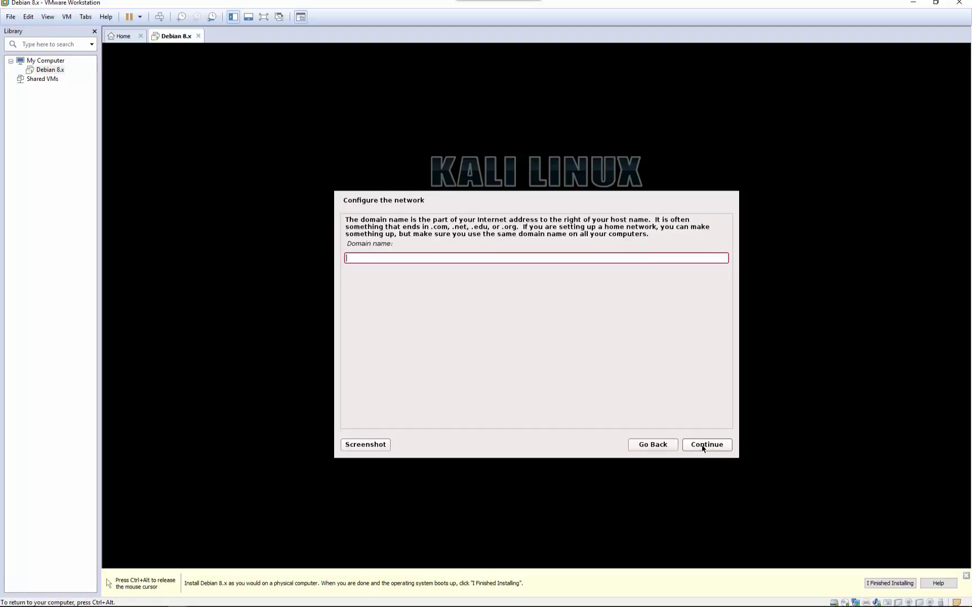
{"action": "left_click", "coordinate": [703, 445]}
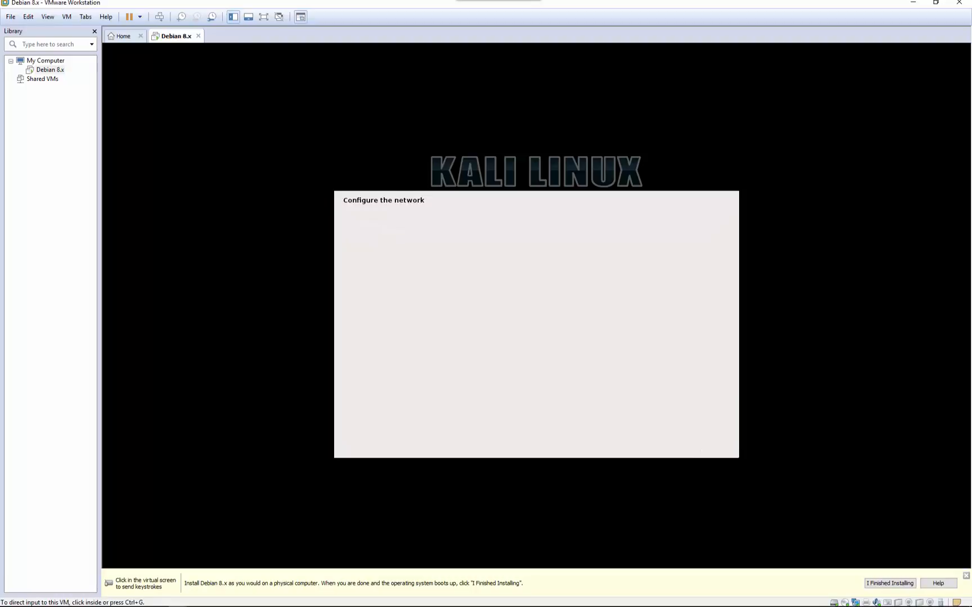
{"action": "left_click", "coordinate": [743, 393]}
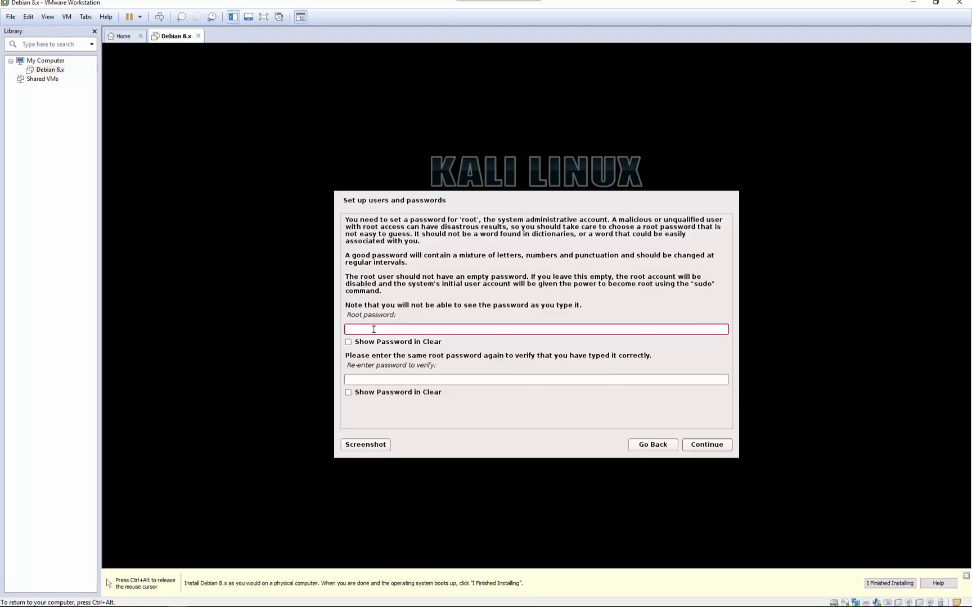
{"action": "type", "text": "toortoorto"}
{"action": "left_click", "coordinate": [358, 382]}
{"action": "type", "text": "toorto"}
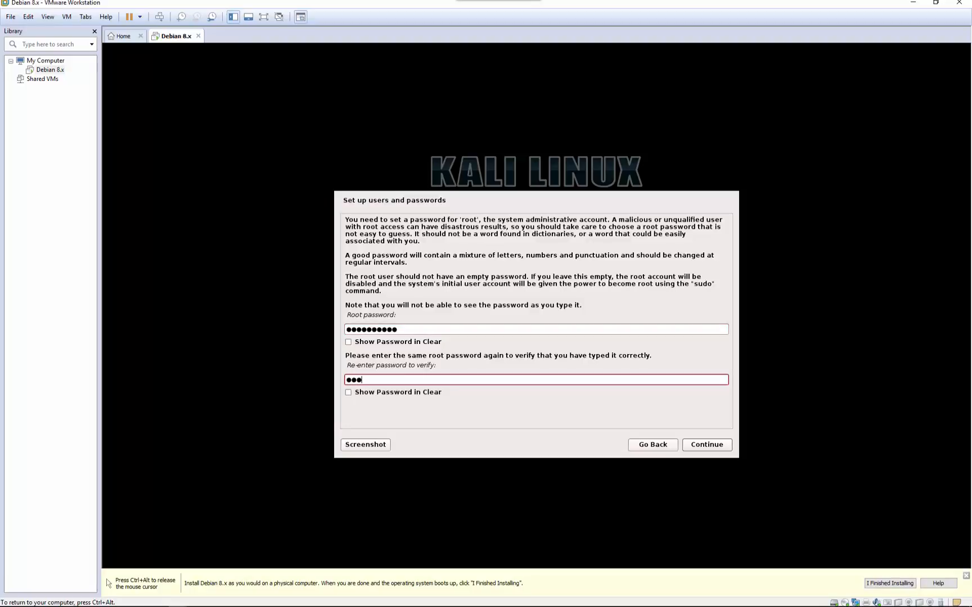
{"action": "type", "text": "orto"}
{"action": "left_click", "coordinate": [710, 447]}
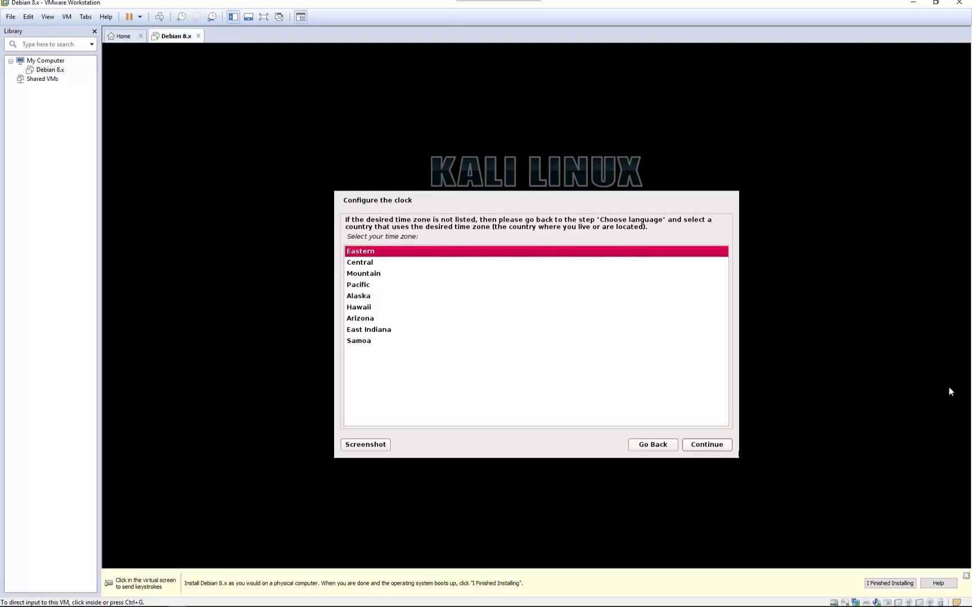
- Accept the Eastern time zone and guided-partition the whole disk as one partition, writing changes
{"action": "left_click", "coordinate": [709, 445]}
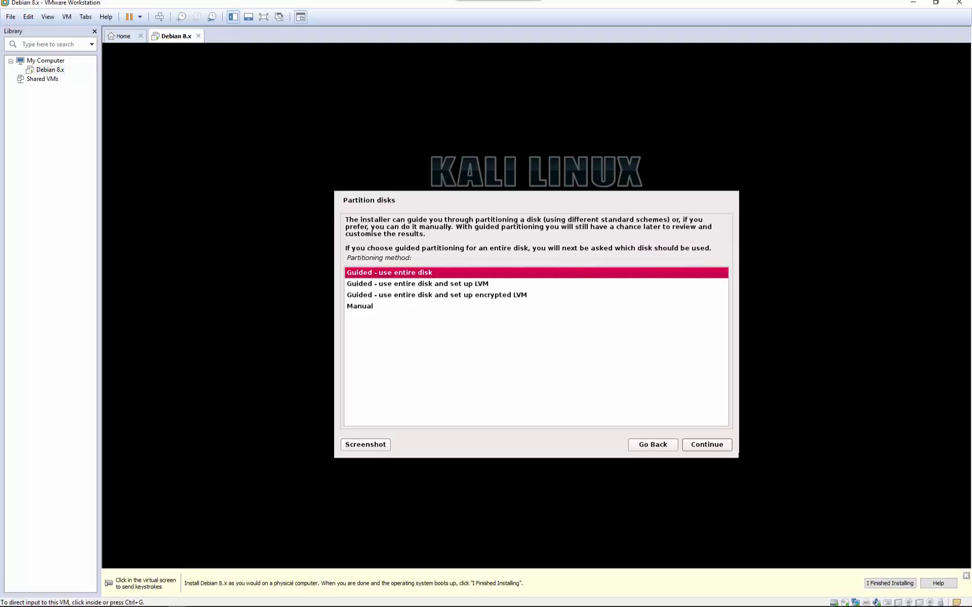
{"action": "left_click", "coordinate": [706, 446]}
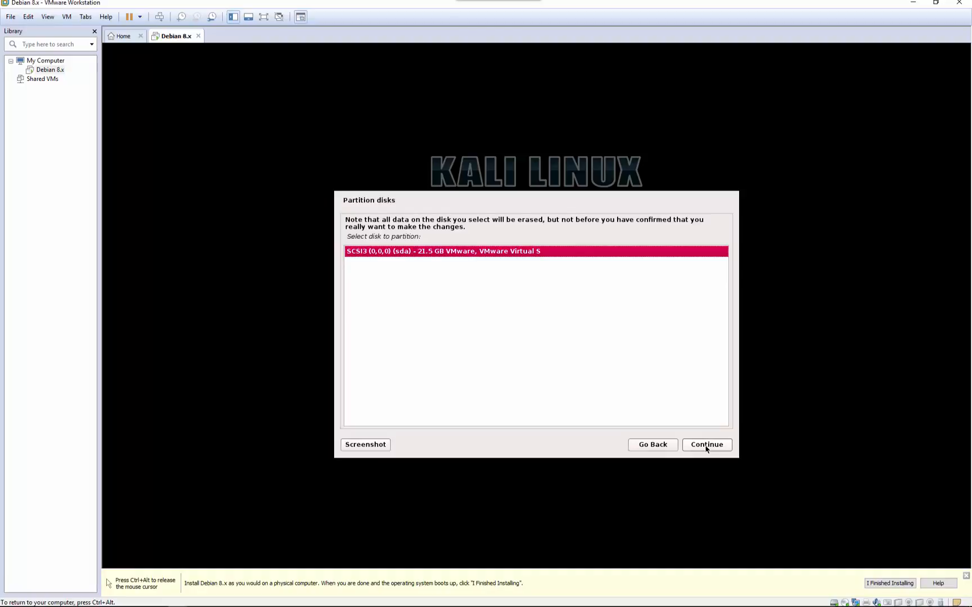
{"action": "left_click", "coordinate": [707, 445]}
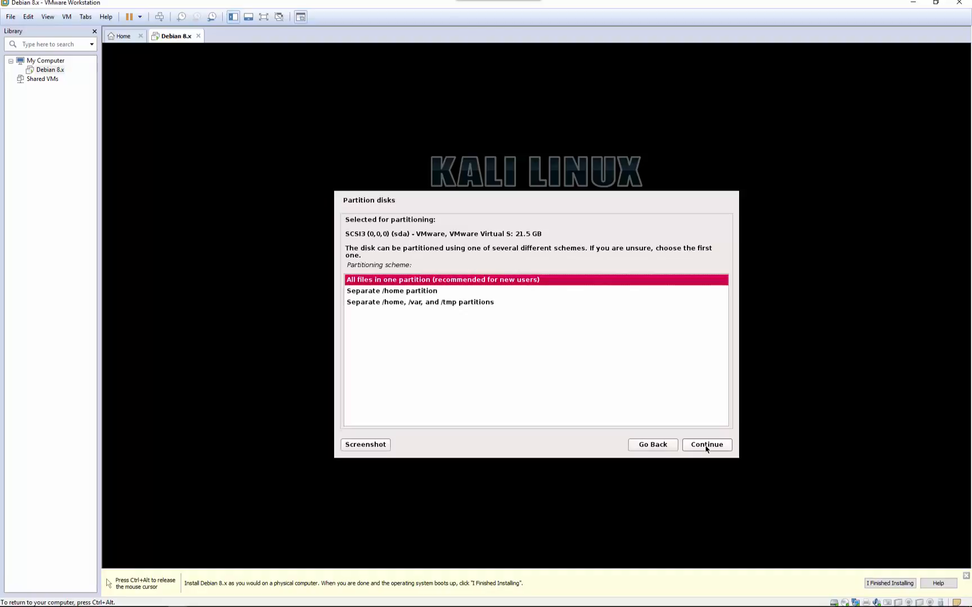
{"action": "left_click", "coordinate": [706, 445]}
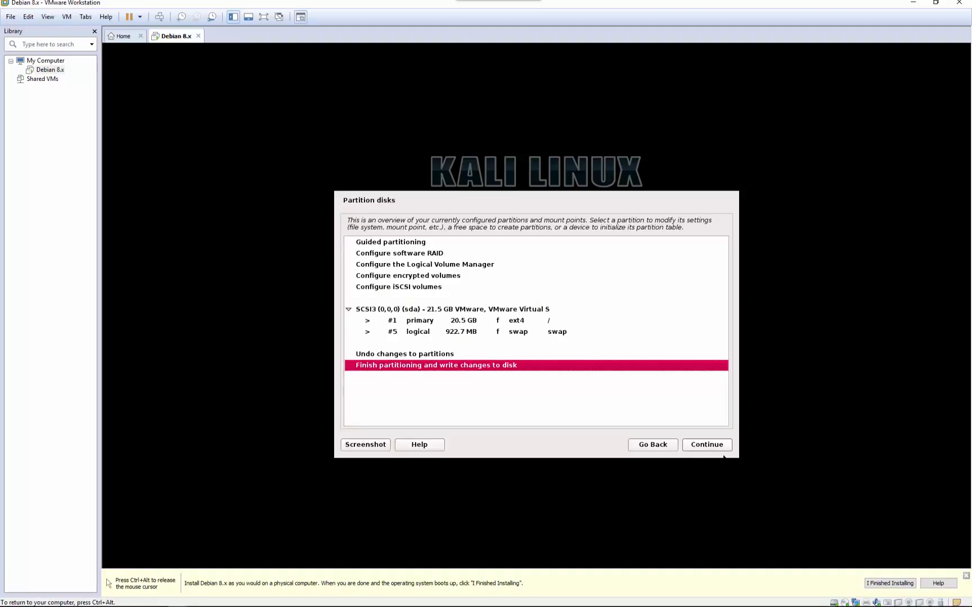
{"action": "left_click", "coordinate": [702, 447]}
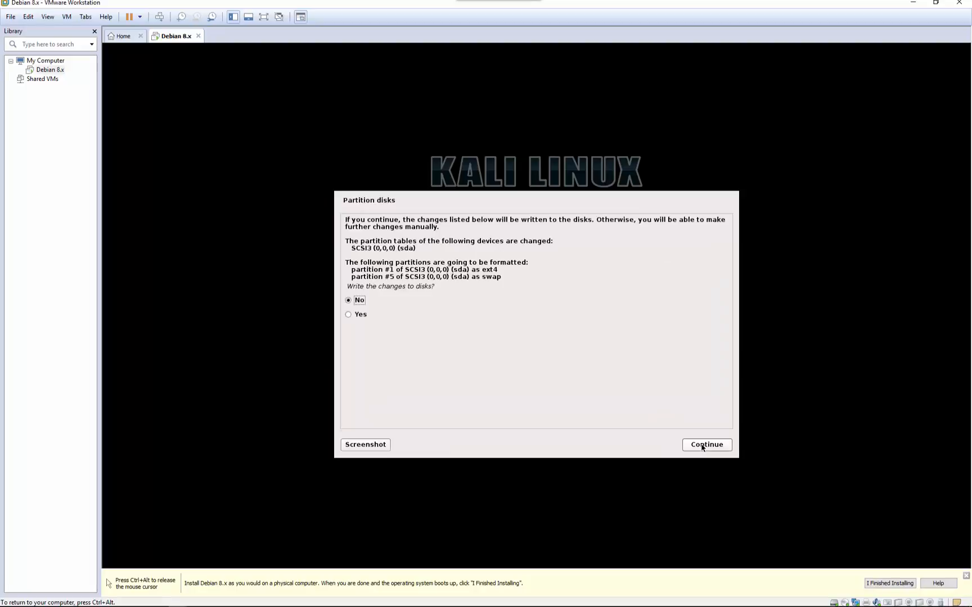
{"action": "left_click", "coordinate": [350, 318]}
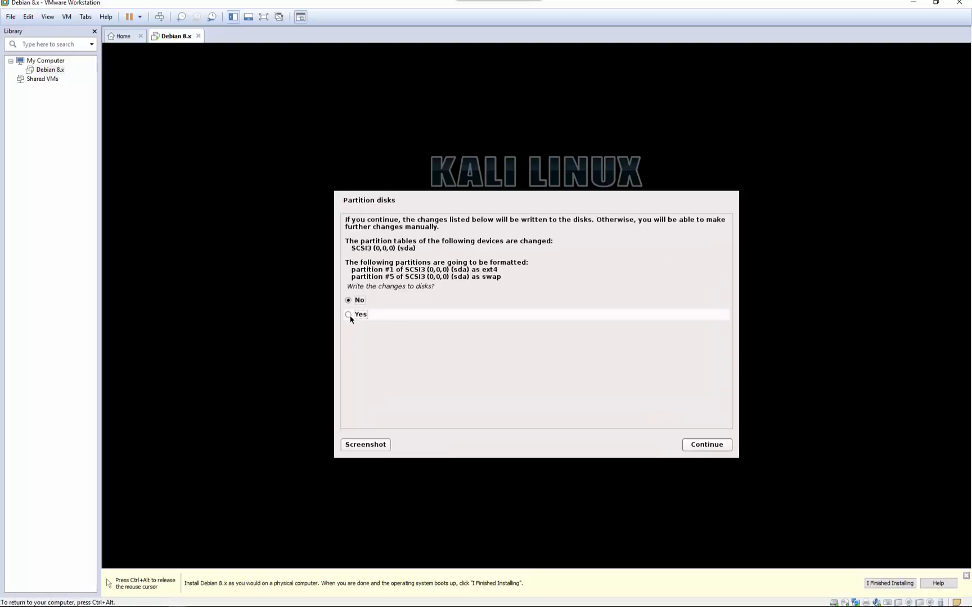
{"action": "left_click", "coordinate": [708, 445]}
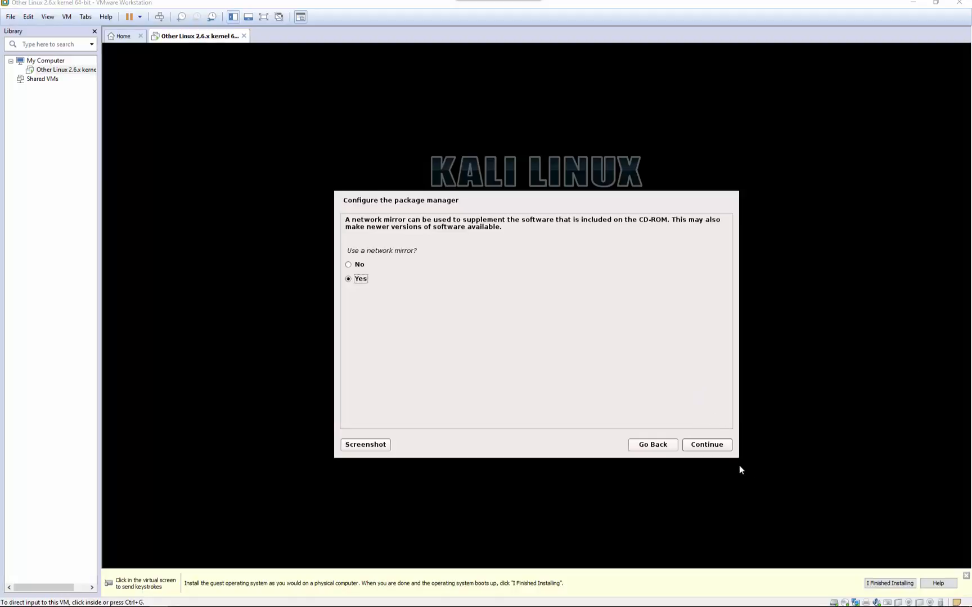
- Configure the Kali package manager to use a network mirror with no HTTP proxy
{"action": "left_click", "coordinate": [707, 448]}
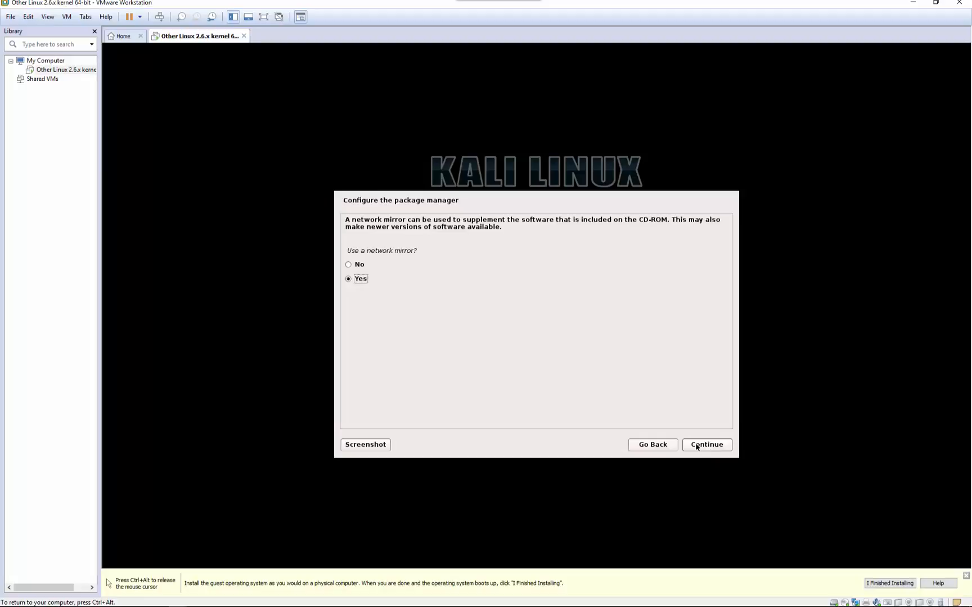
{"action": "left_click", "coordinate": [697, 447]}
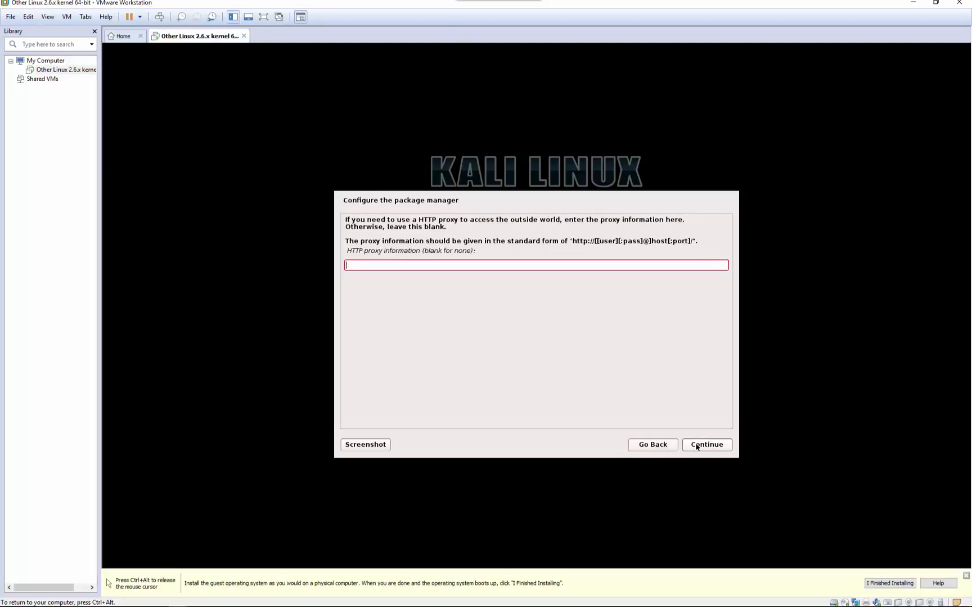
{"action": "left_click", "coordinate": [697, 447]}
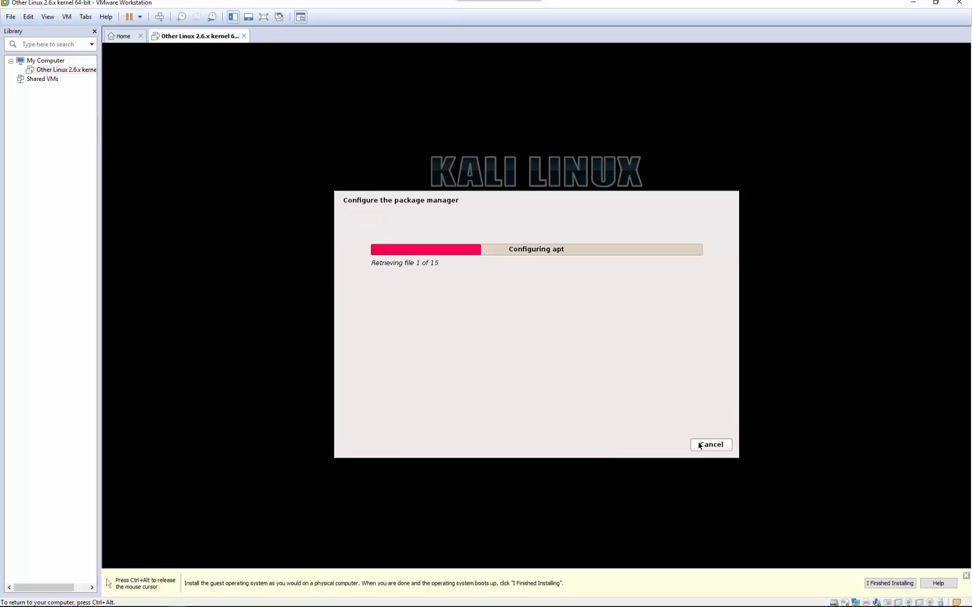
{"action": "key", "text": "ctrl+alt"}
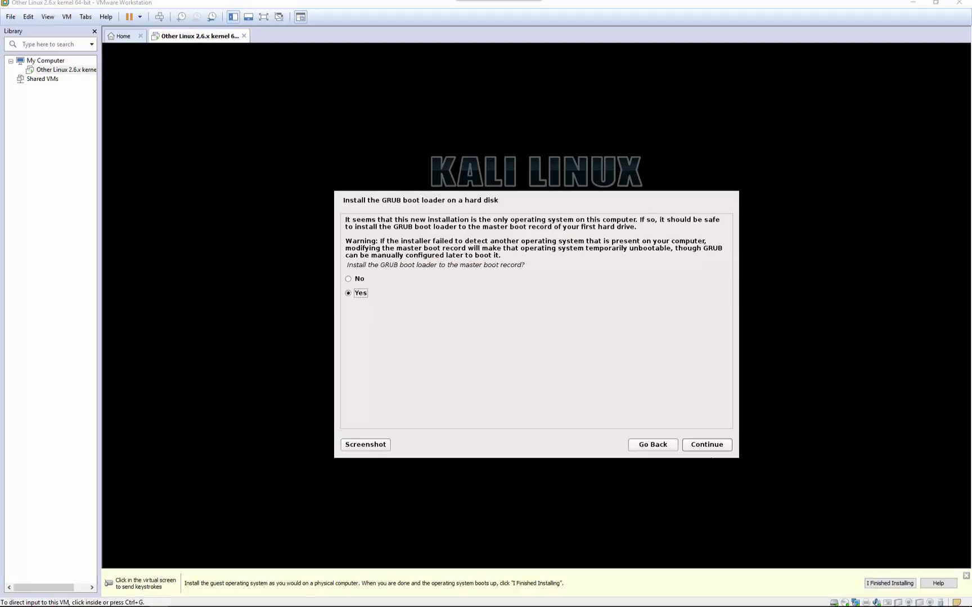
- Install the GRUB boot loader to the master boot record on /dev/sda
{"action": "left_click", "coordinate": [697, 447]}
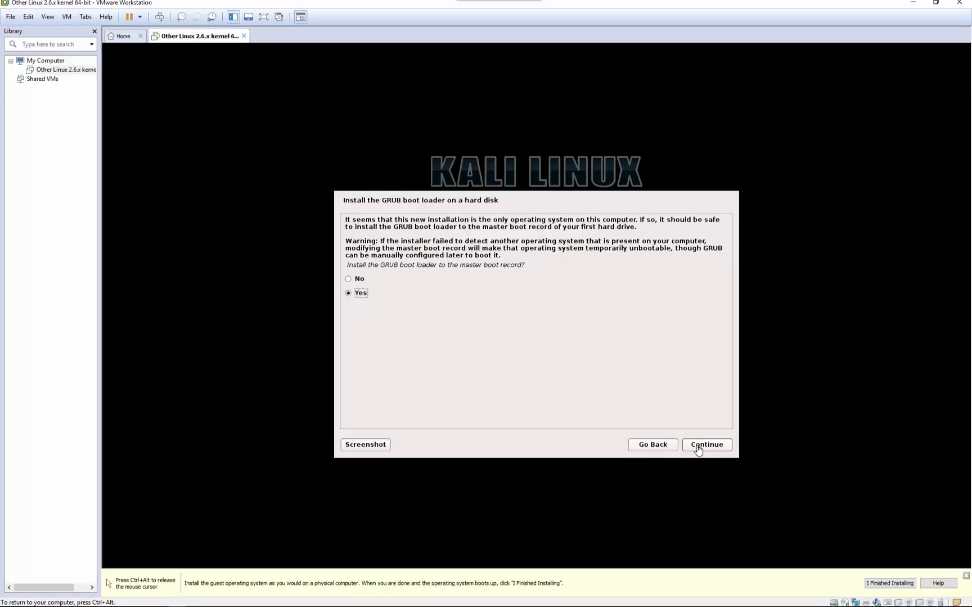
{"action": "left_click", "coordinate": [702, 447]}
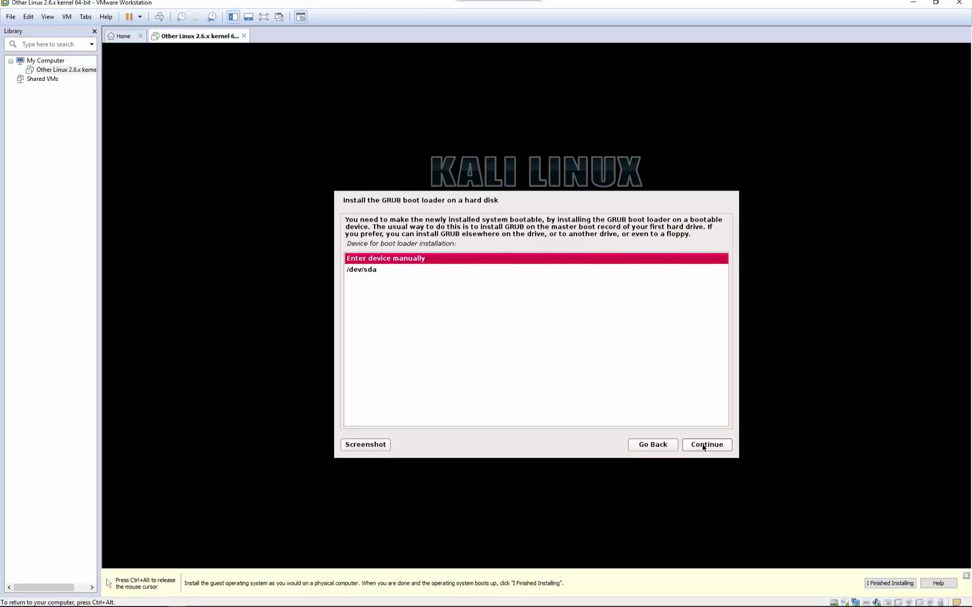
{"action": "left_click", "coordinate": [363, 271]}
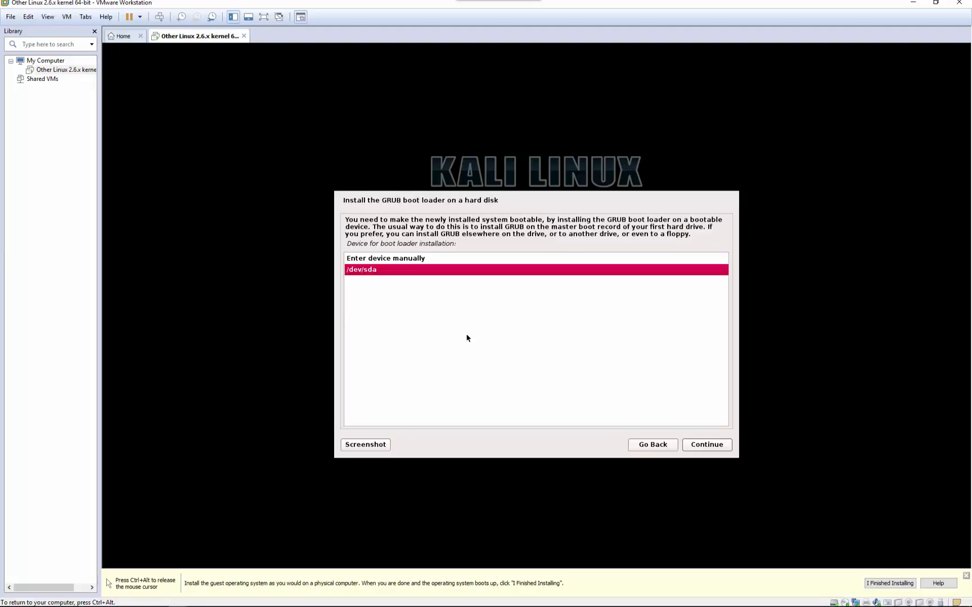
{"action": "left_click", "coordinate": [706, 446]}
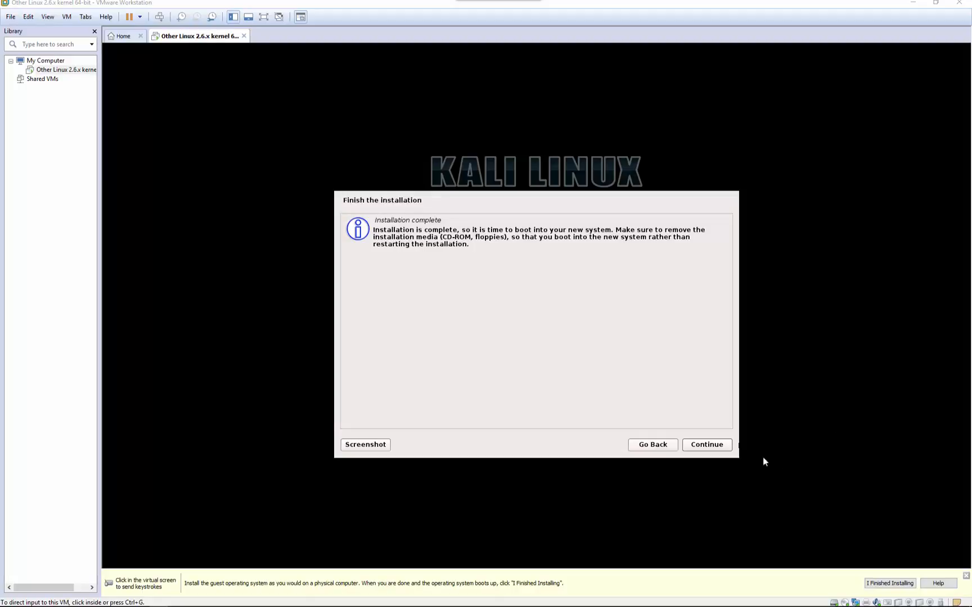
- Confirm the Installation complete screen so Kali reboots, returning input control to the host
{"action": "left_click", "coordinate": [711, 447]}
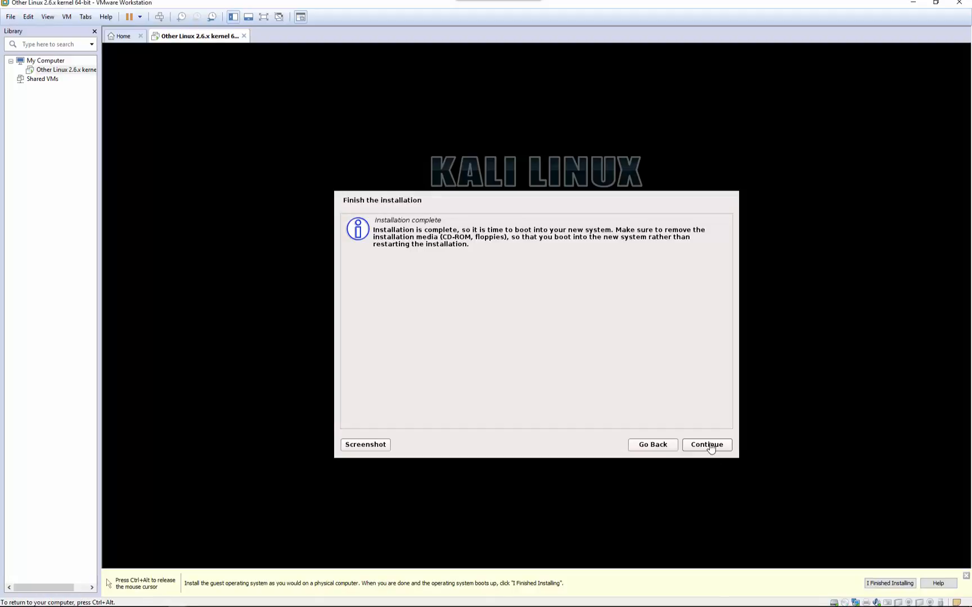
{"action": "left_click", "coordinate": [705, 447]}
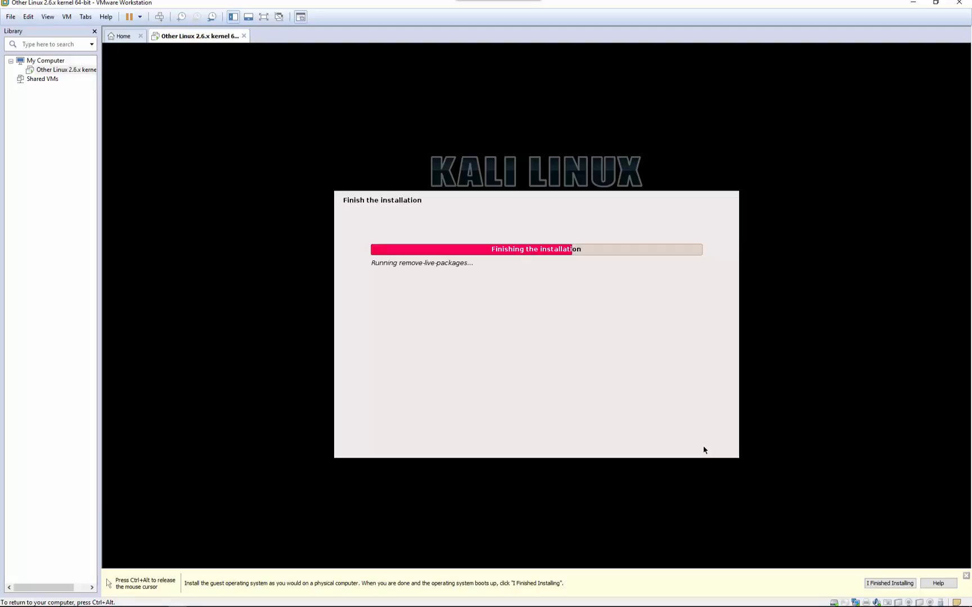
{"action": "key", "text": "ctrl+alt"}
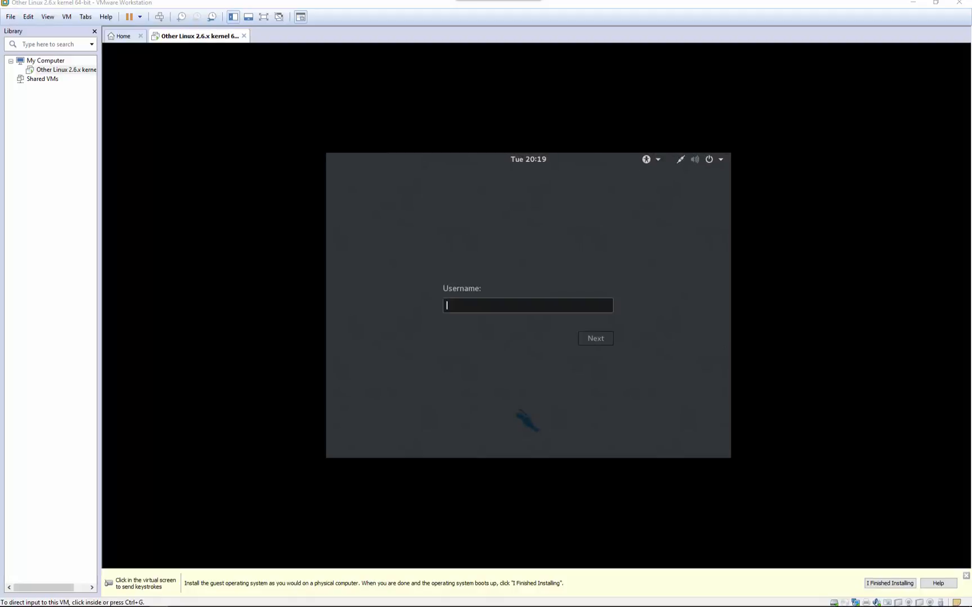
- Log in to Kali as user root with the account password
{"action": "left_click", "coordinate": [449, 307]}
{"action": "type", "text": "r"}
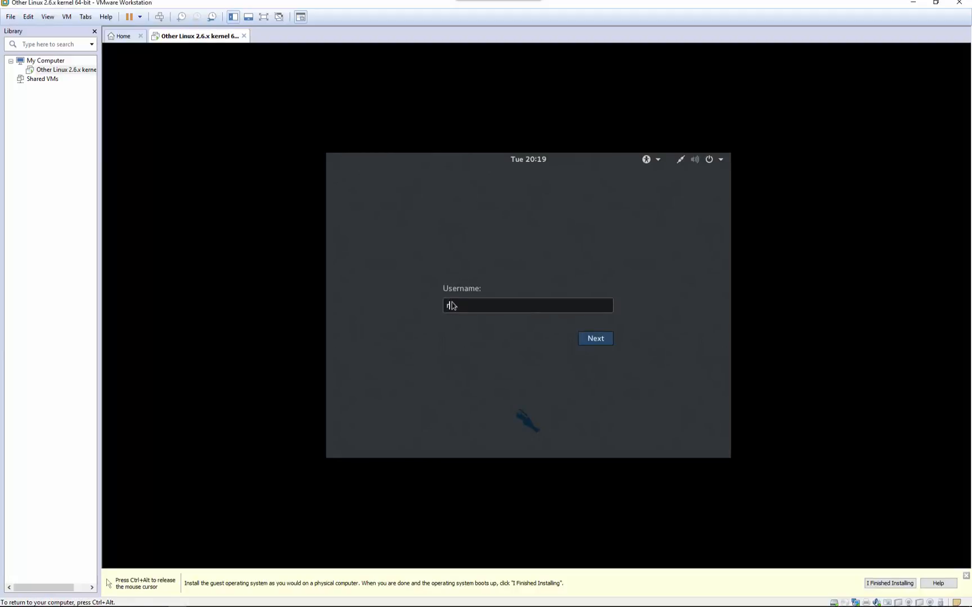
{"action": "type", "text": "oot"}
{"action": "left_click", "coordinate": [592, 338]}
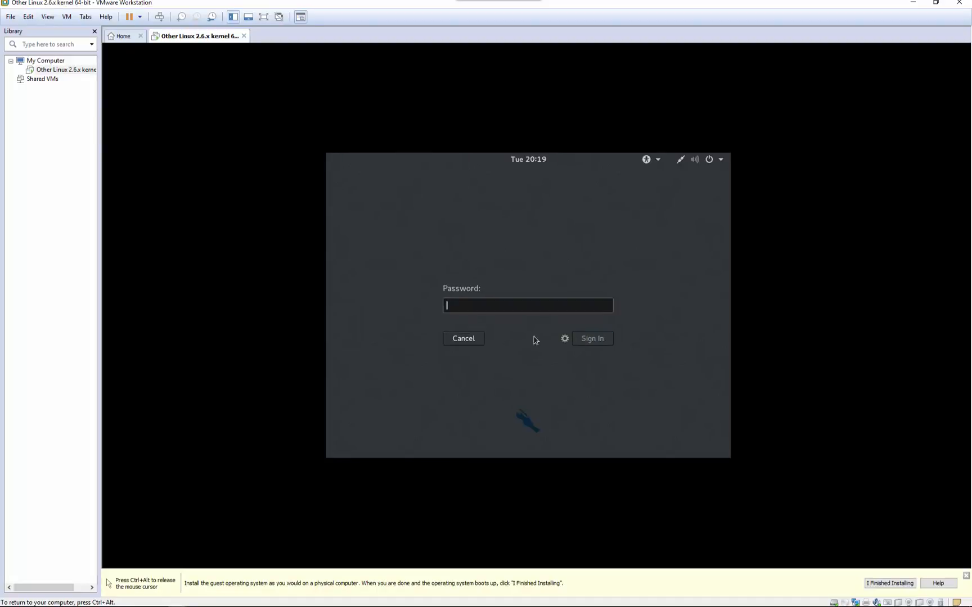
{"action": "type", "text": "**"}
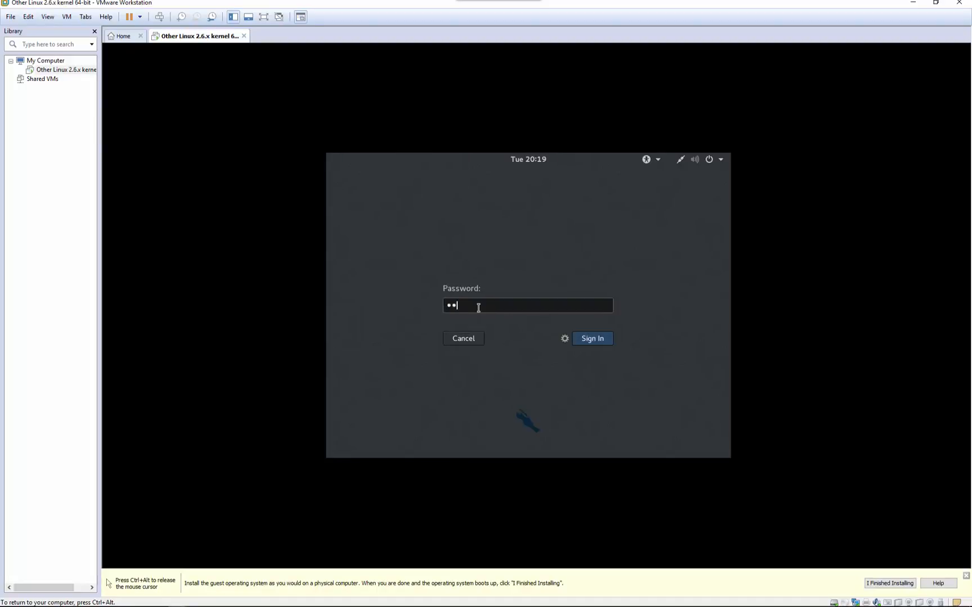
{"action": "type", "text": "********"}
{"action": "left_click", "coordinate": [585, 339]}
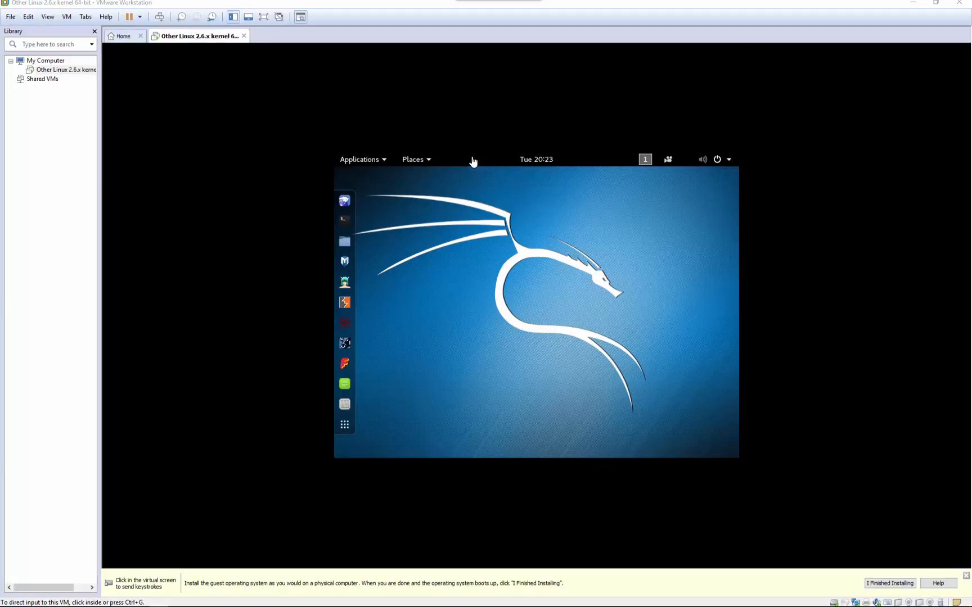
- Try the virtual machine in full screen, return to windowed view, and show the thumbnail bar
{"action": "left_click", "coordinate": [263, 16]}
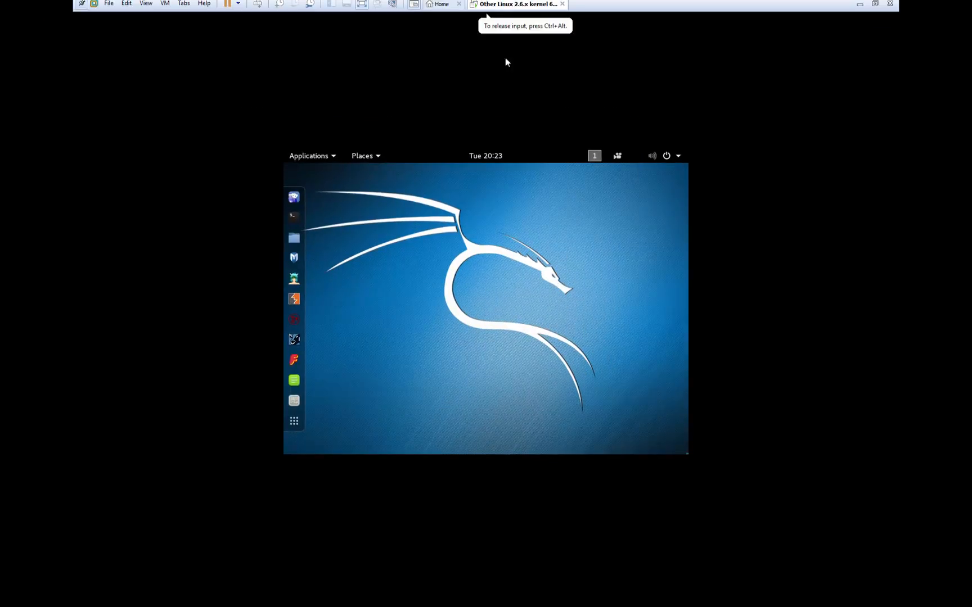
{"action": "left_click", "coordinate": [366, 5]}
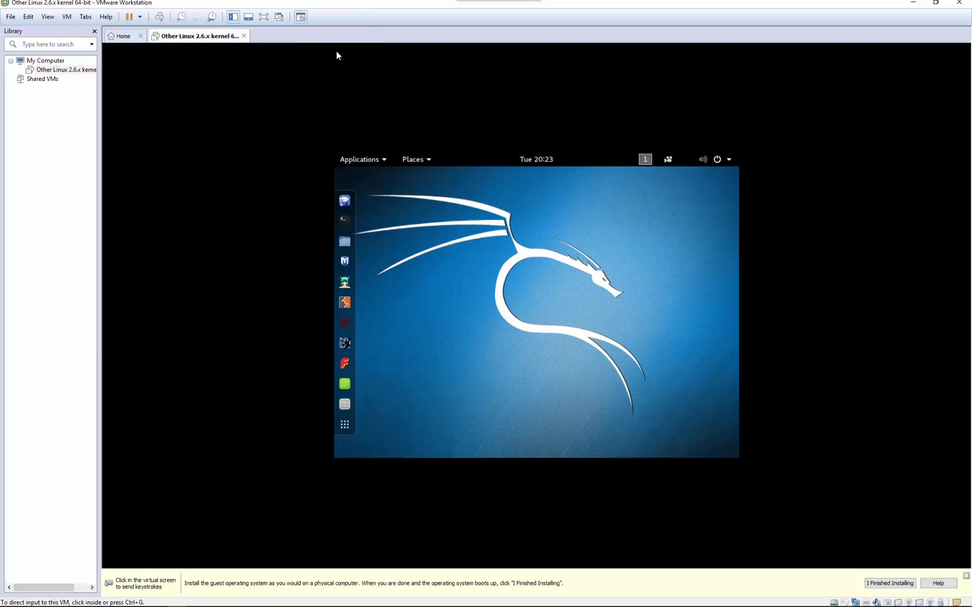
{"action": "left_click", "coordinate": [249, 17]}
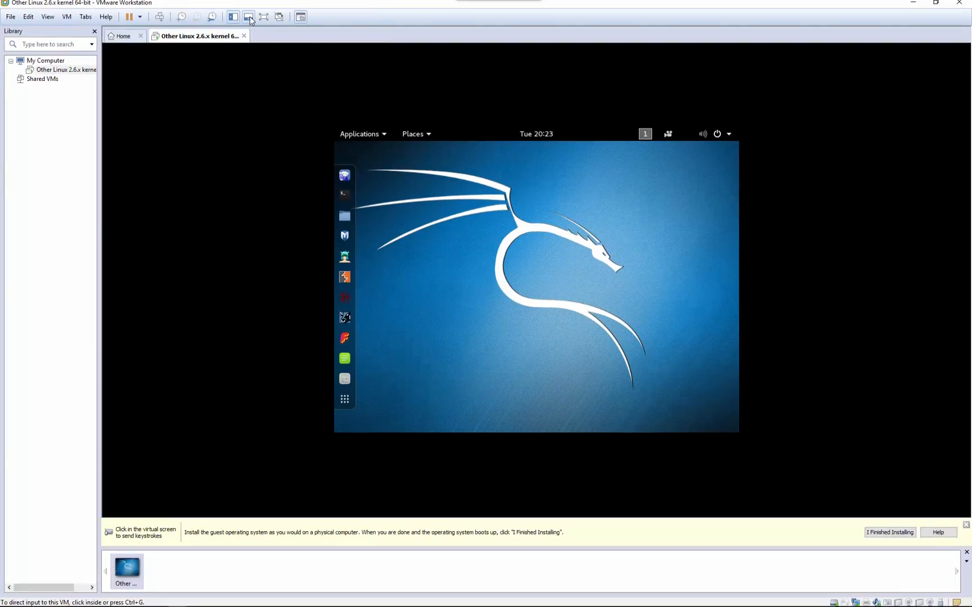
- Launch a terminal from the Kali dock
{"action": "key", "text": "ctrl+alt"}
{"action": "left_click", "coordinate": [425, 284]}
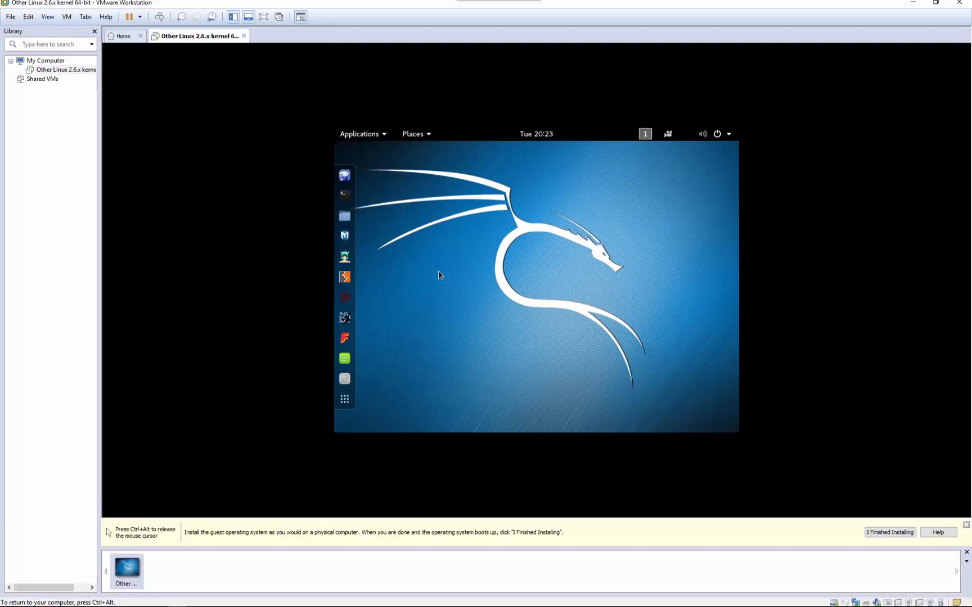
{"action": "left_click", "coordinate": [345, 197]}
- Mark the Kali guest installation as finished and switch the machine to full screen
{"action": "key", "text": "ctrl+alt"}
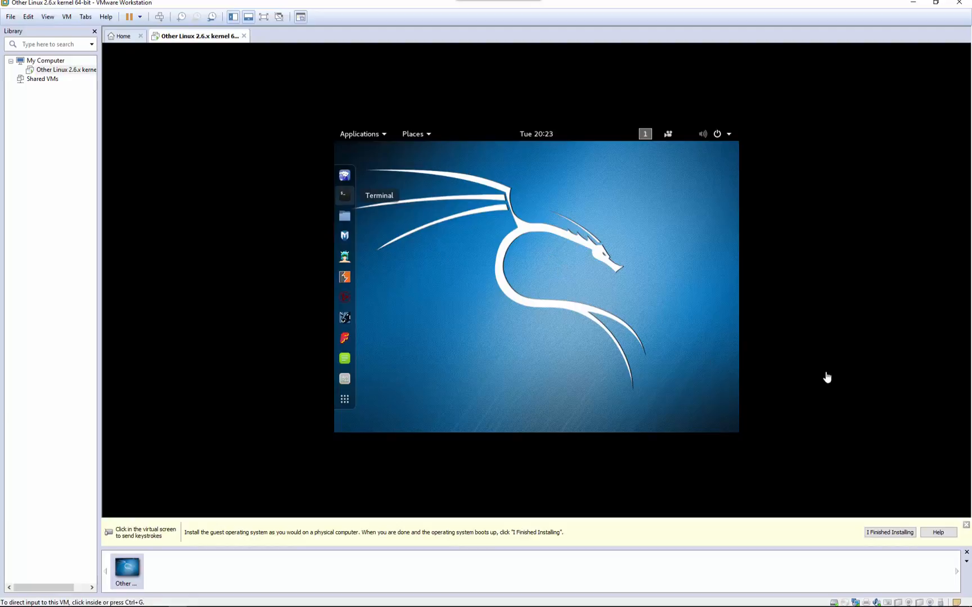
{"action": "left_click", "coordinate": [882, 533]}
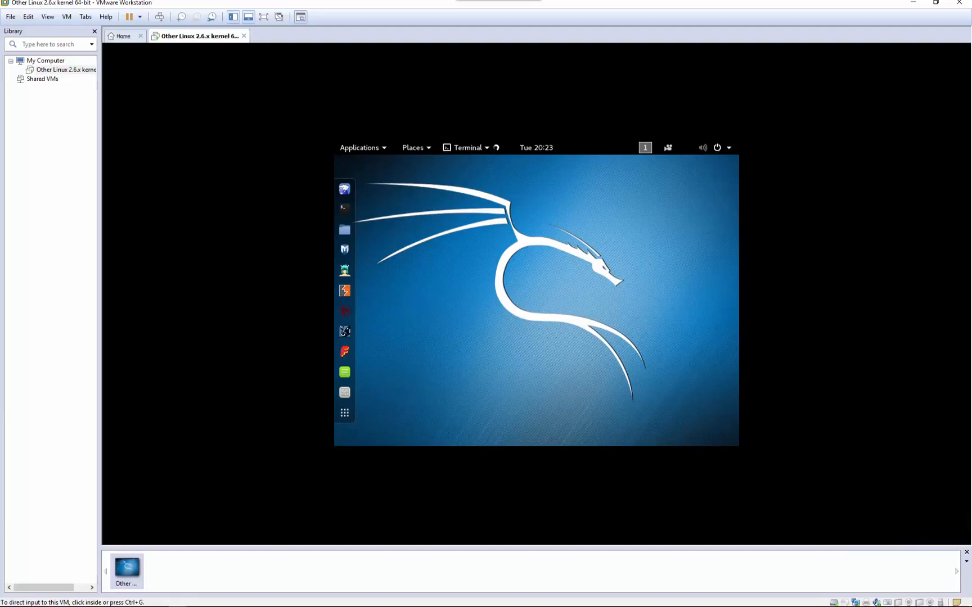
{"action": "left_click", "coordinate": [263, 17]}
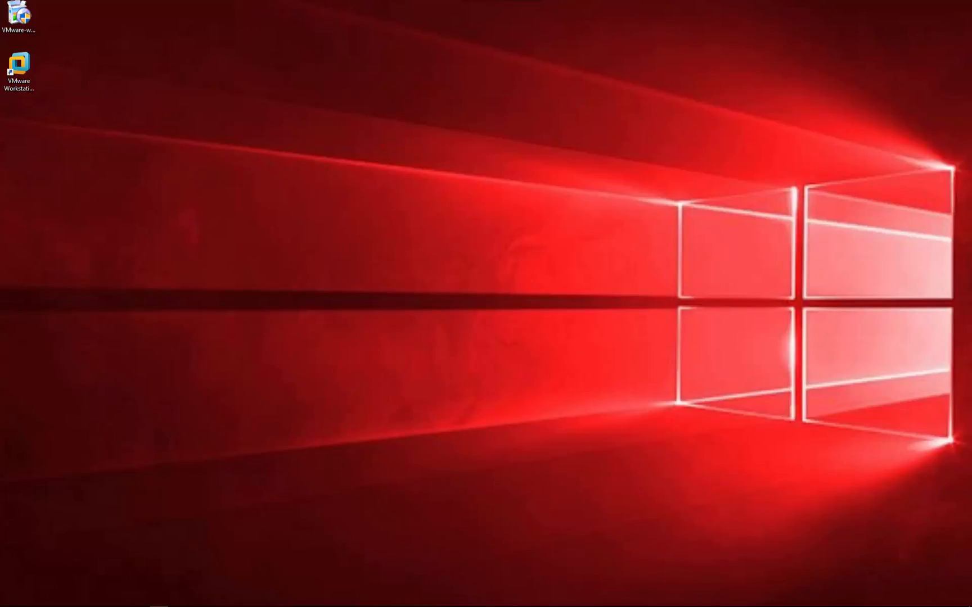
- Relaunch VMware Workstation, resume the suspended Other Linux 2.6.x kernel 64-bit machine, and dismiss the removable devices hint
{"action": "double_click", "coordinate": [32, 85]}
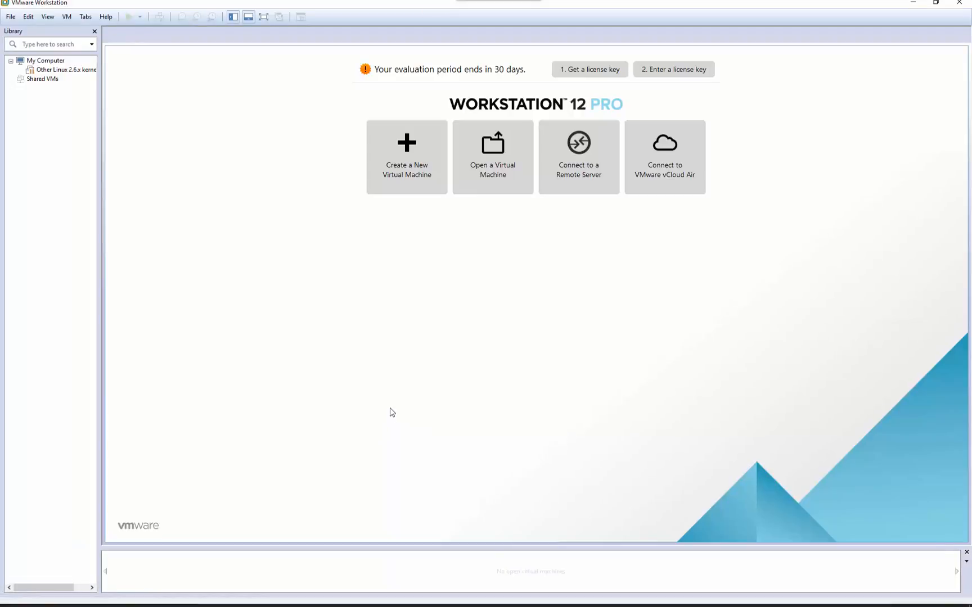
{"action": "left_click", "coordinate": [70, 71]}
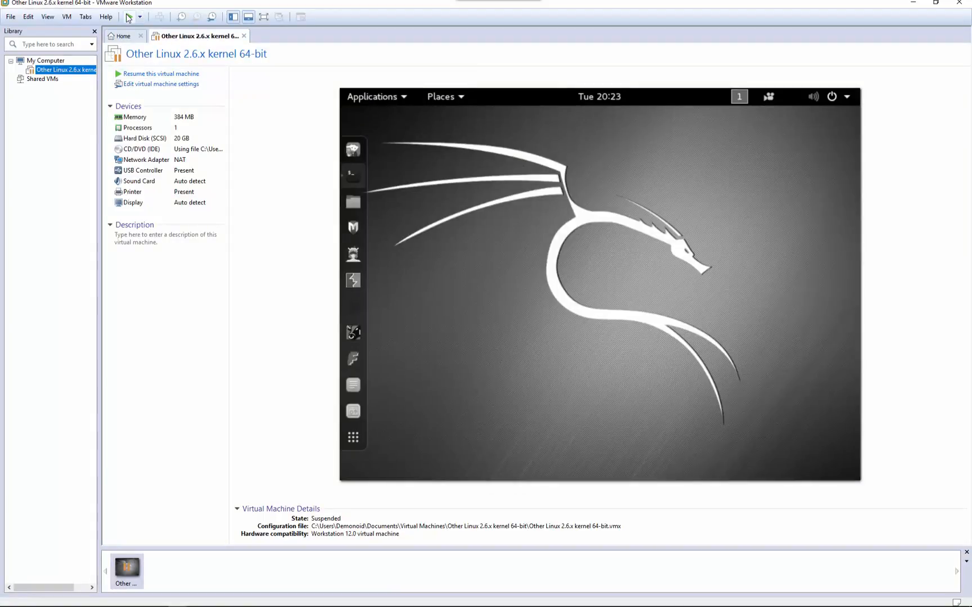
{"action": "left_click", "coordinate": [129, 18]}
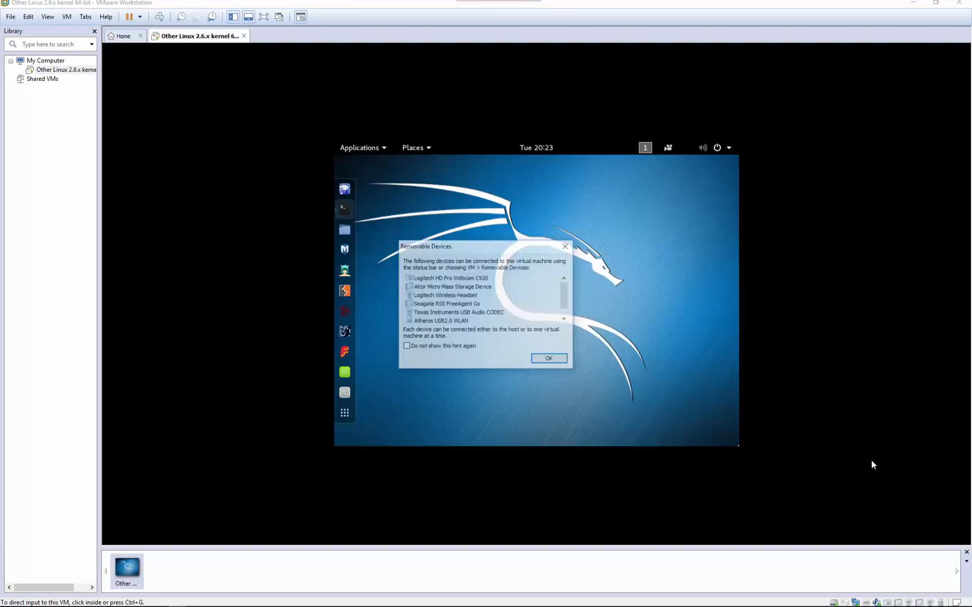
{"action": "left_click", "coordinate": [549, 359]}
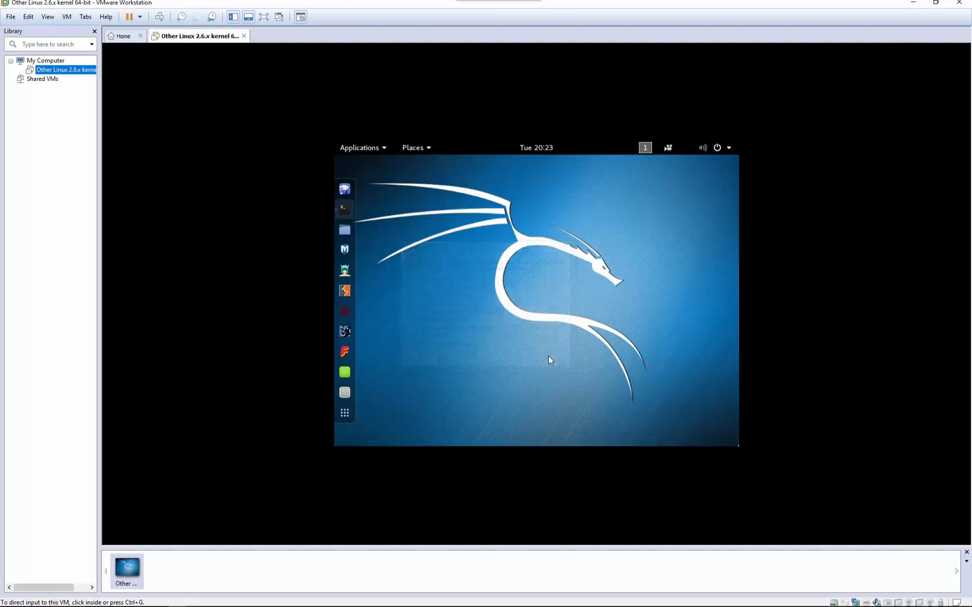